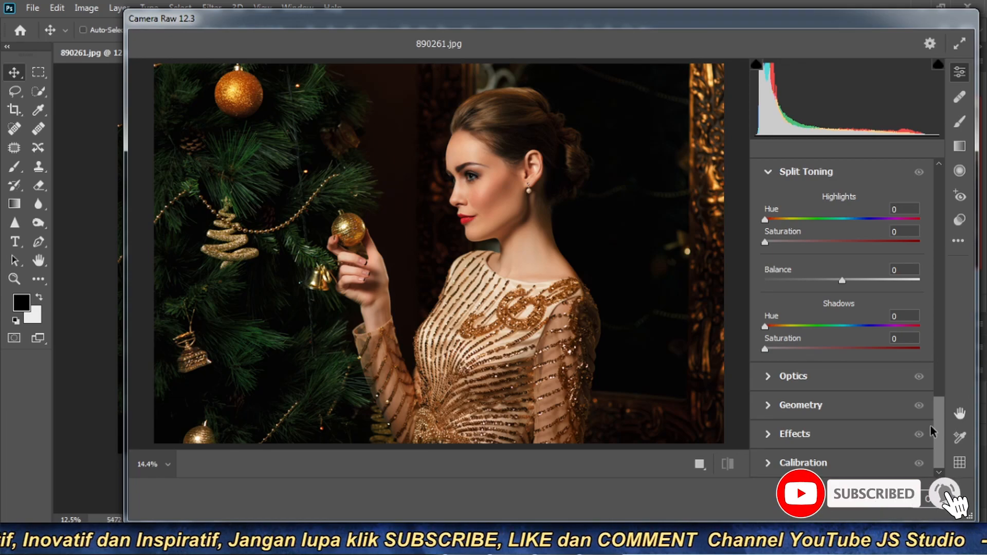
# - Set the photo's exposure to +0.12 in the Basic adjustments
pyautogui.moveTo(941, 441); pyautogui.dragTo(952, 170)
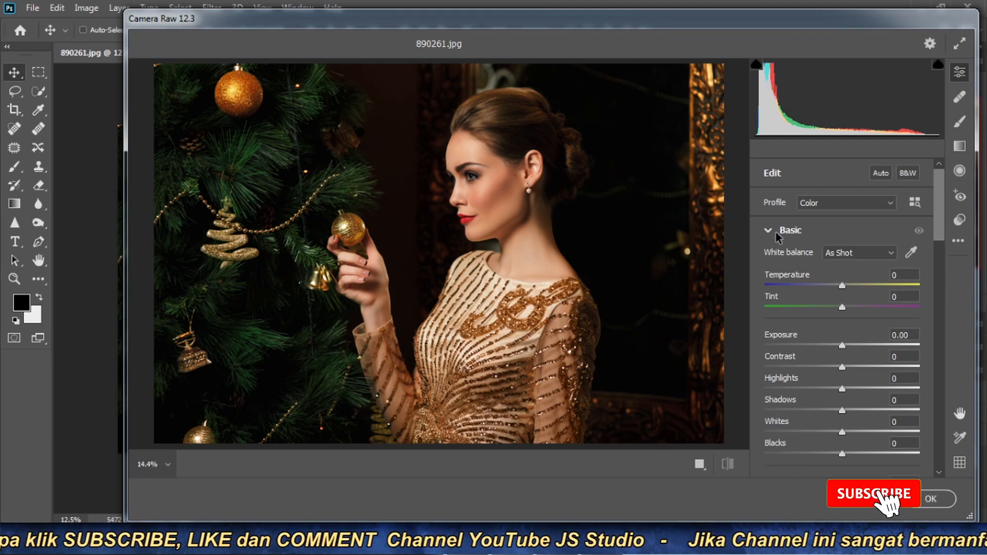
pyautogui.click(908, 274)
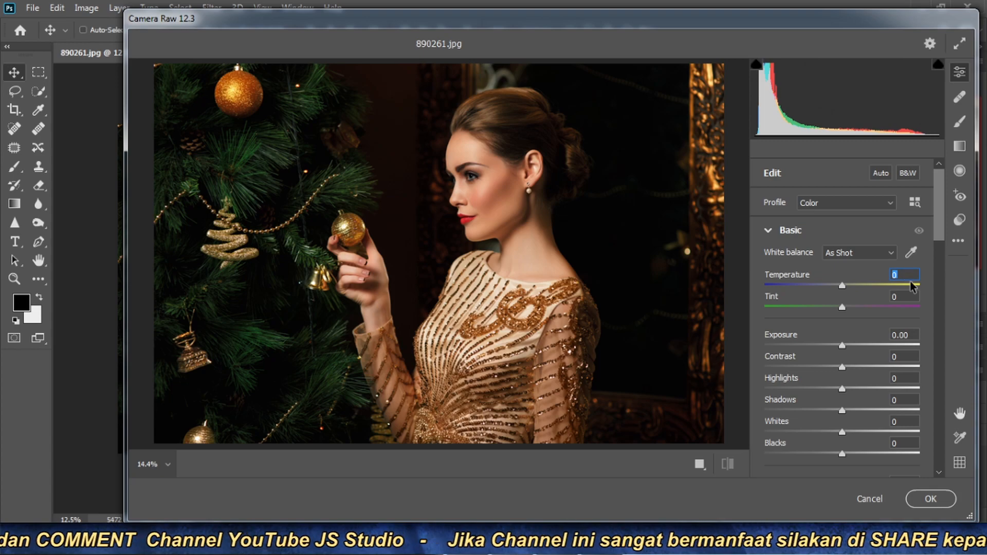
pyautogui.click(906, 296)
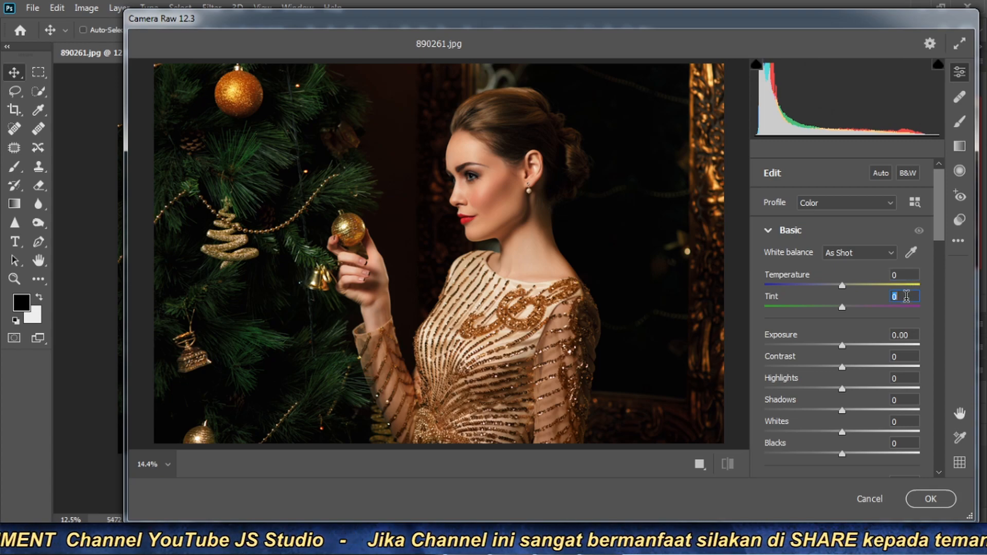
pyautogui.click(913, 335)
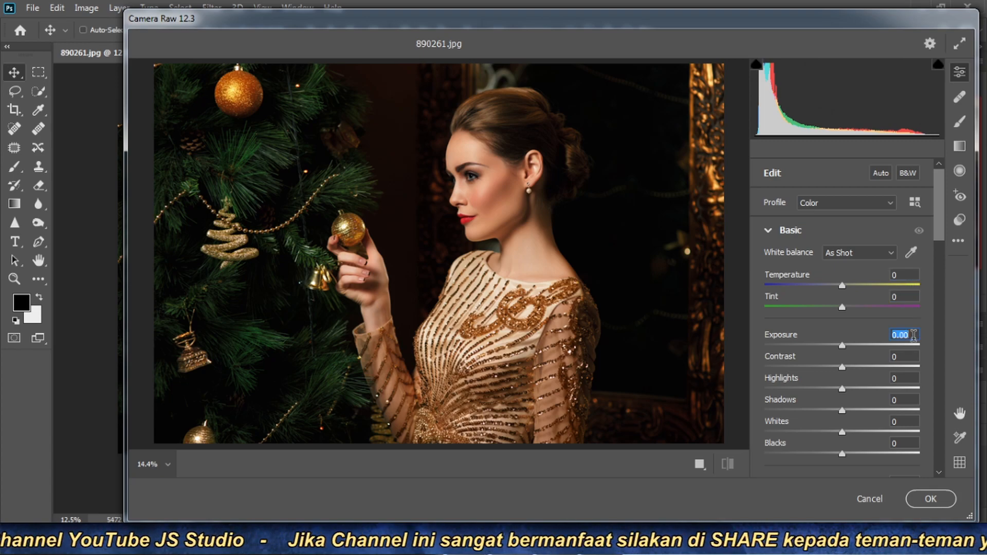
pyautogui.write('0')
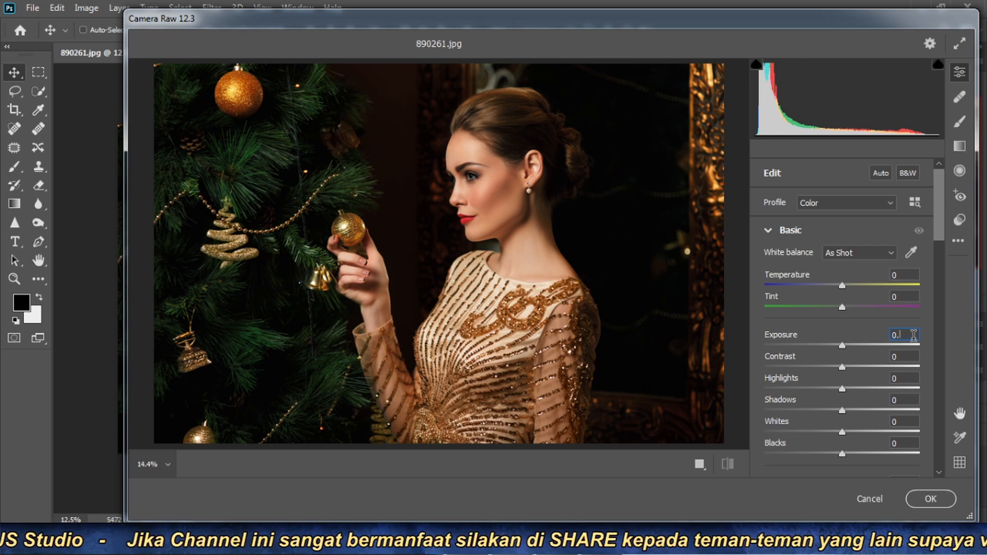
pyautogui.write('.12')
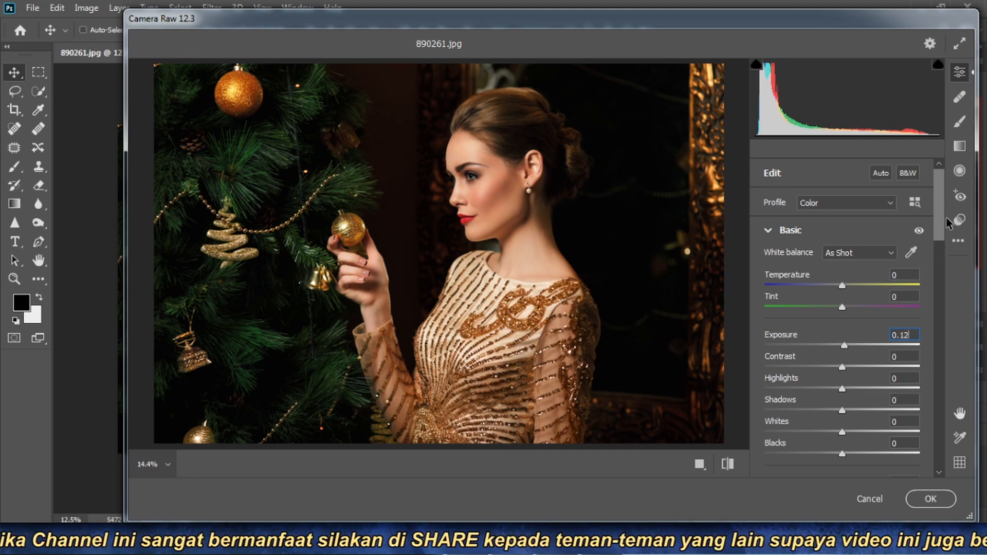
# - Set the photo's contrast to -40 and highlights to +10
pyautogui.moveTo(941, 212); pyautogui.dragTo(941, 241)
pyautogui.click(908, 225)
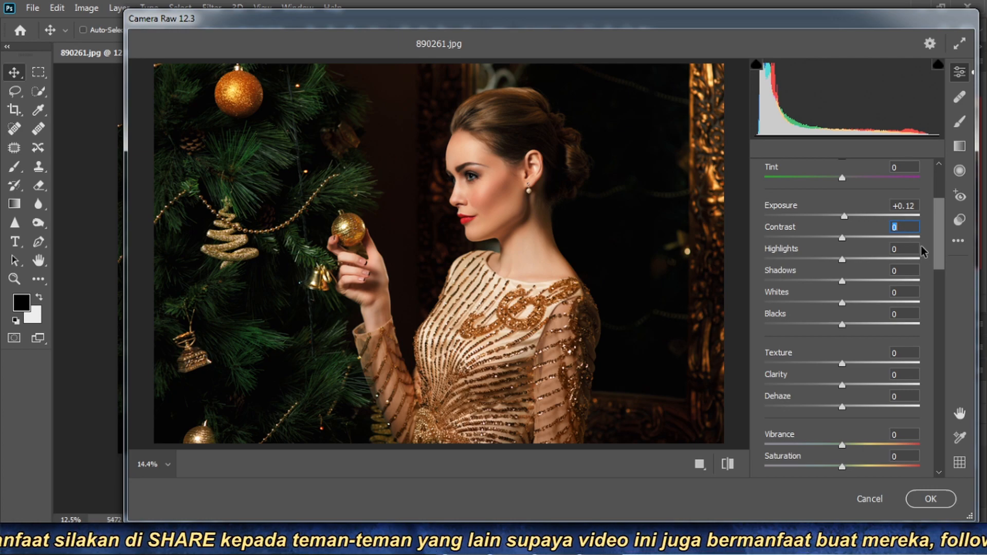
pyautogui.write('-40')
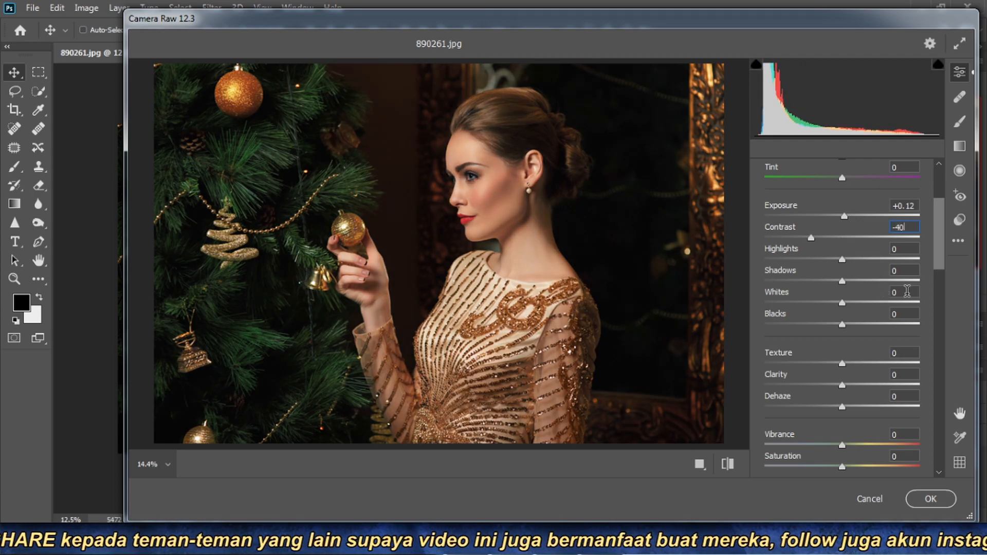
pyautogui.click(910, 249)
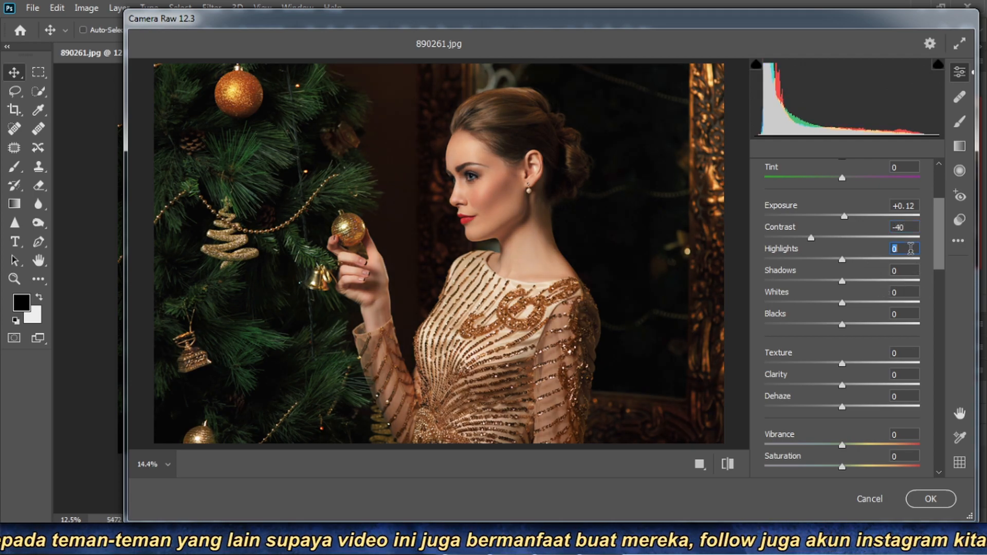
pyautogui.write('10')
# - Set the remaining tonal values to shadows +25, whites +10 and blacks +12
pyautogui.click(908, 264)
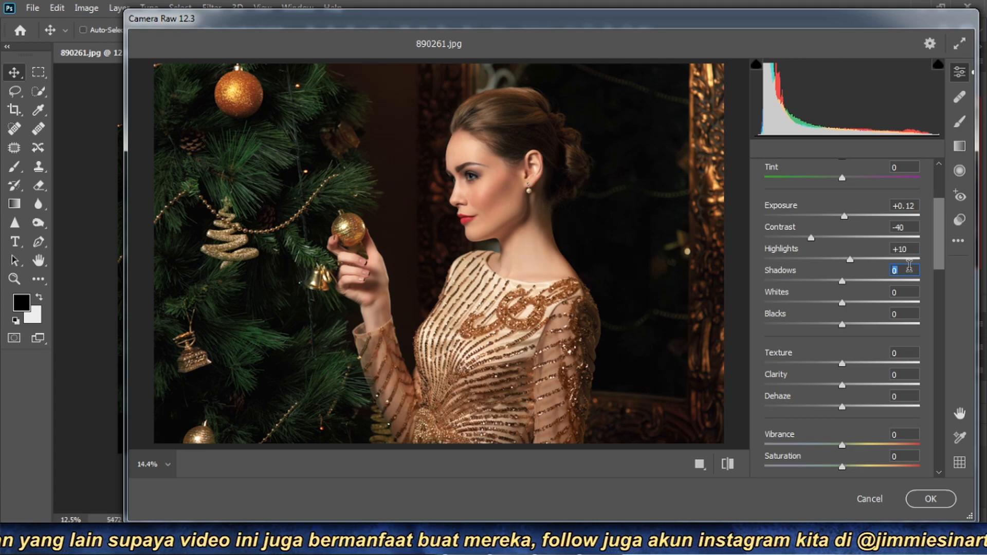
pyautogui.write('25')
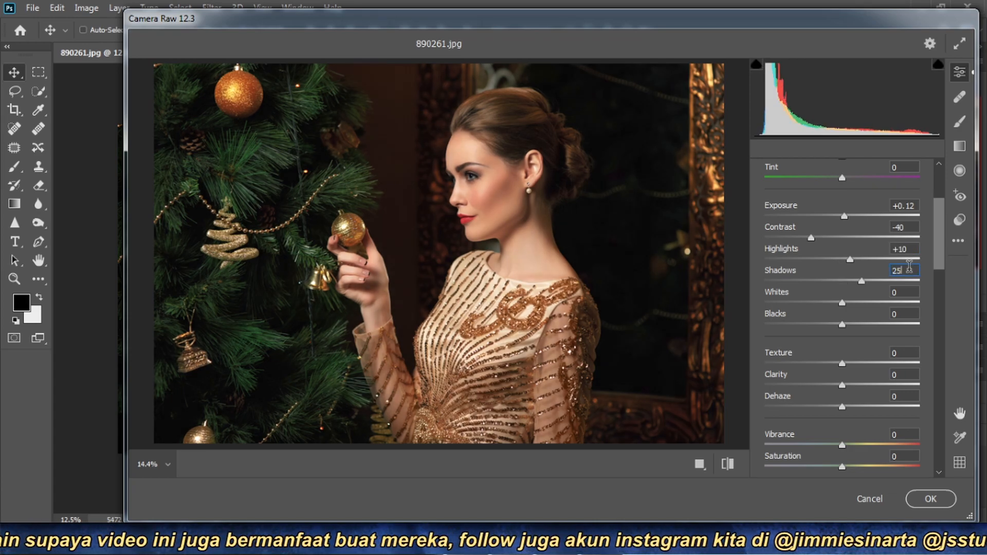
pyautogui.click(909, 291)
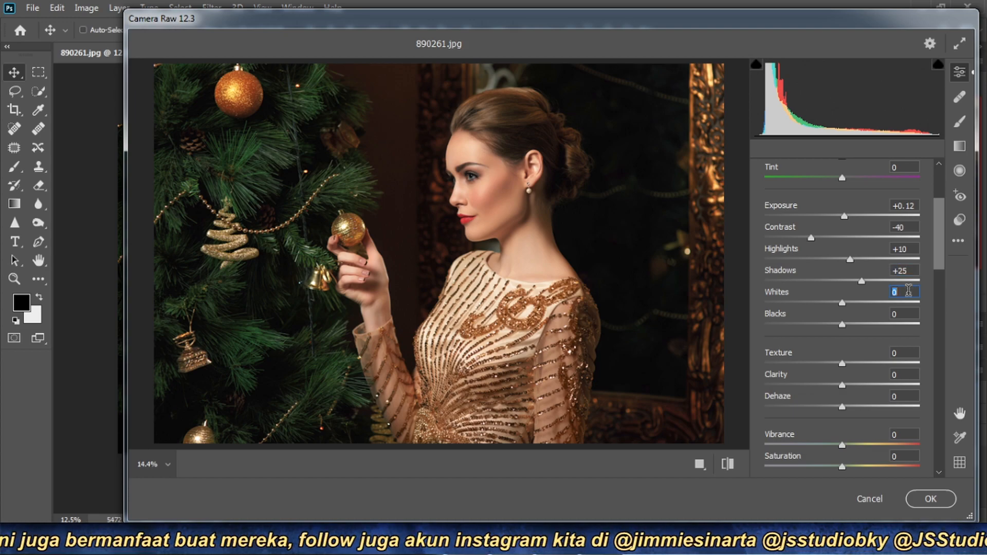
pyautogui.write('10')
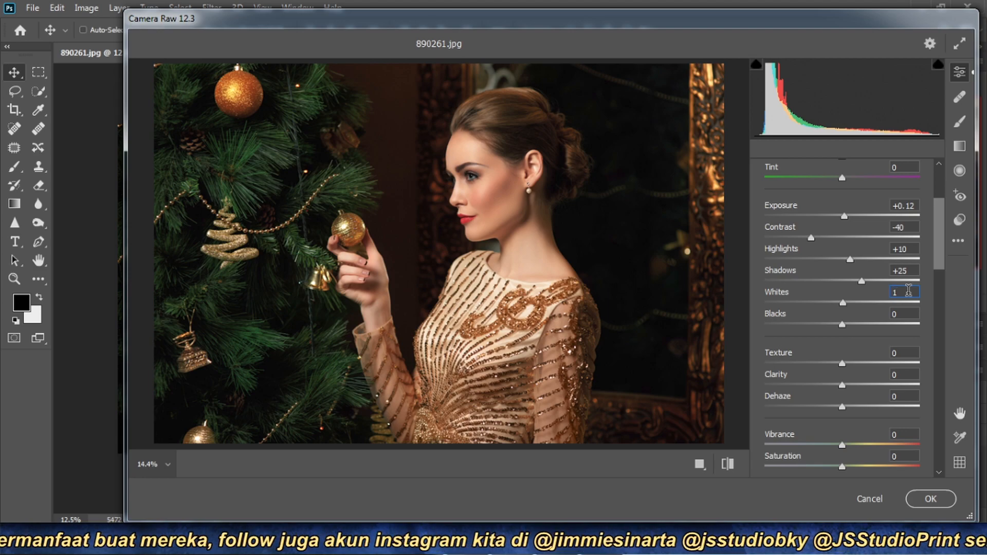
pyautogui.click(908, 313)
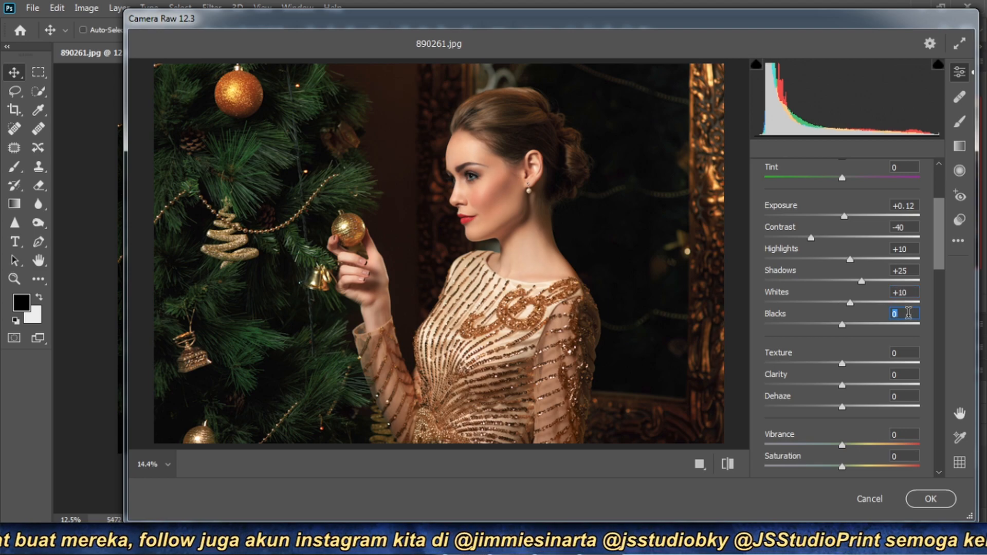
pyautogui.write('12')
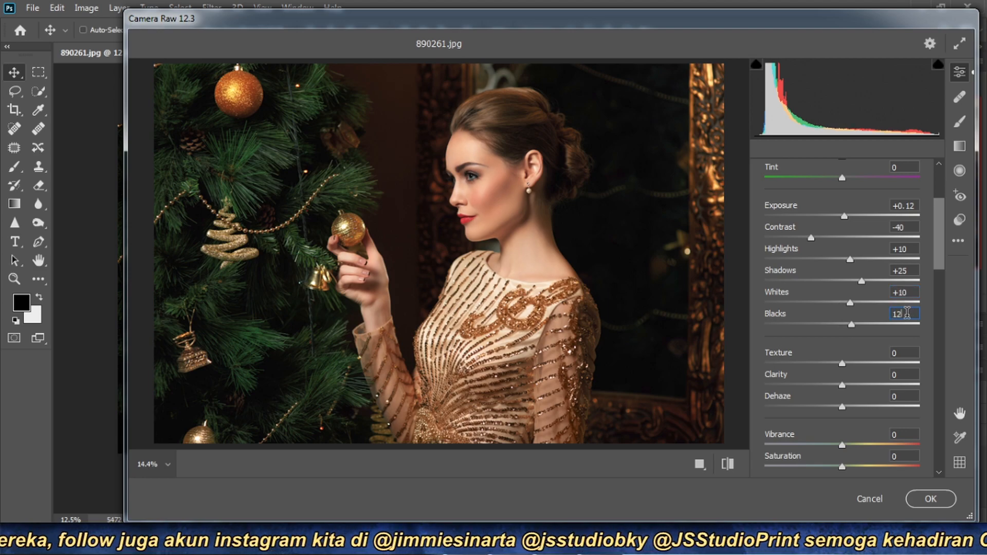
# - Set the photo's clarity to +70
pyautogui.scroll(-3, 908, 298)
pyautogui.click(908, 283)
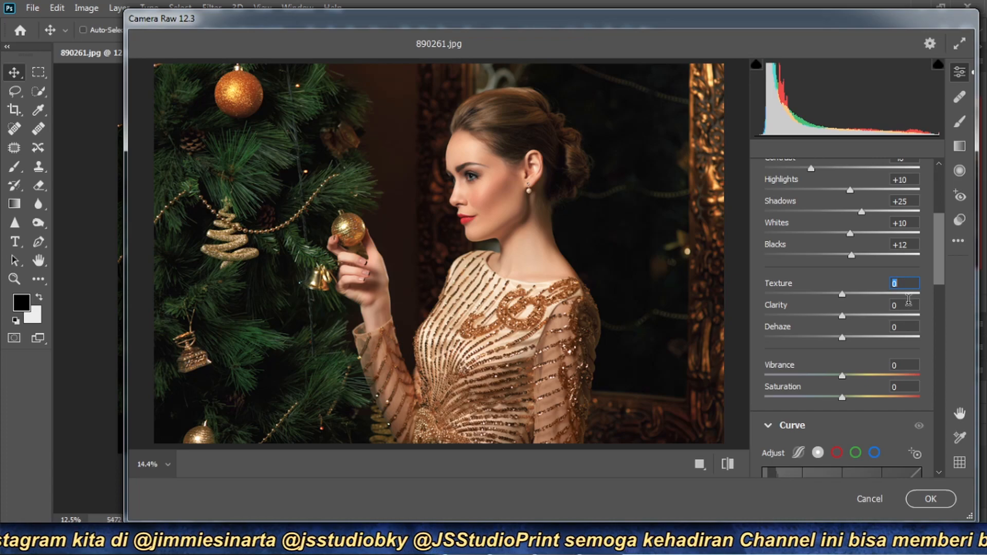
pyautogui.click(907, 305)
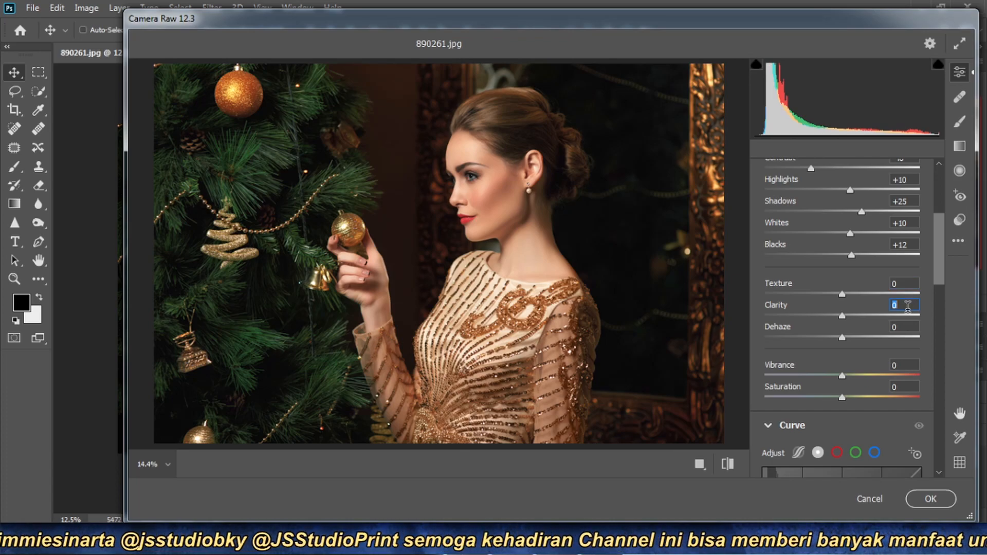
pyautogui.write('70')
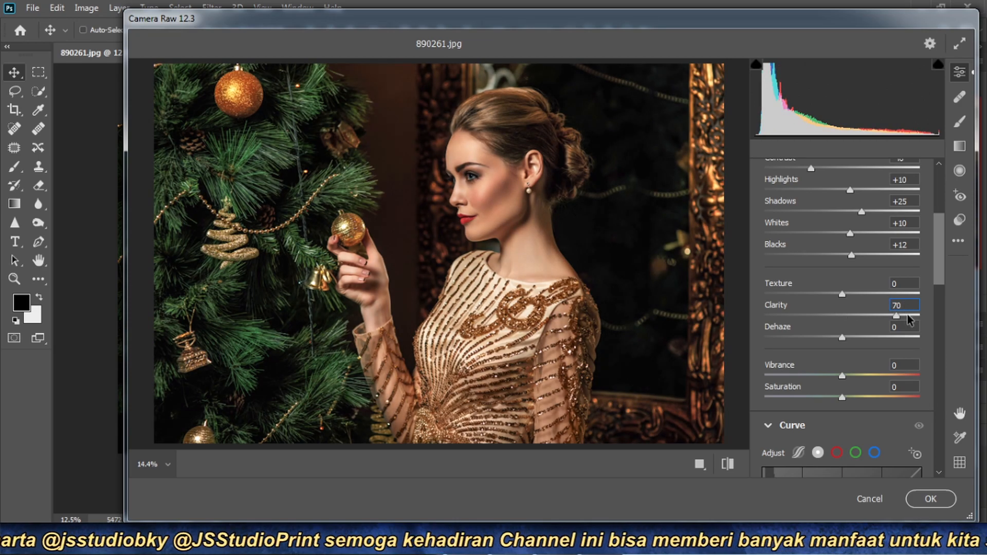
# - Mute the photo's colours by setting vibrance to -20 and saturation to -25
pyautogui.click(908, 323)
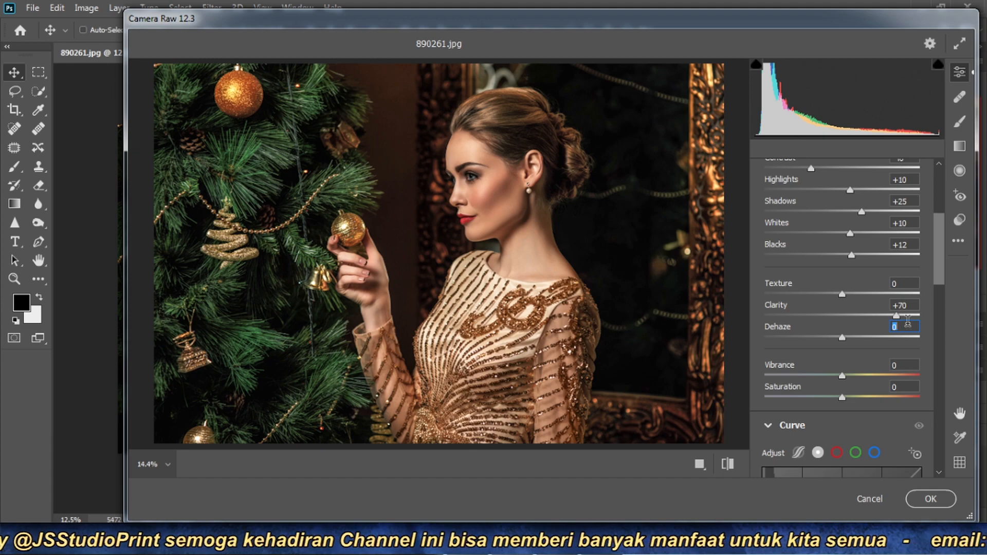
pyautogui.click(904, 365)
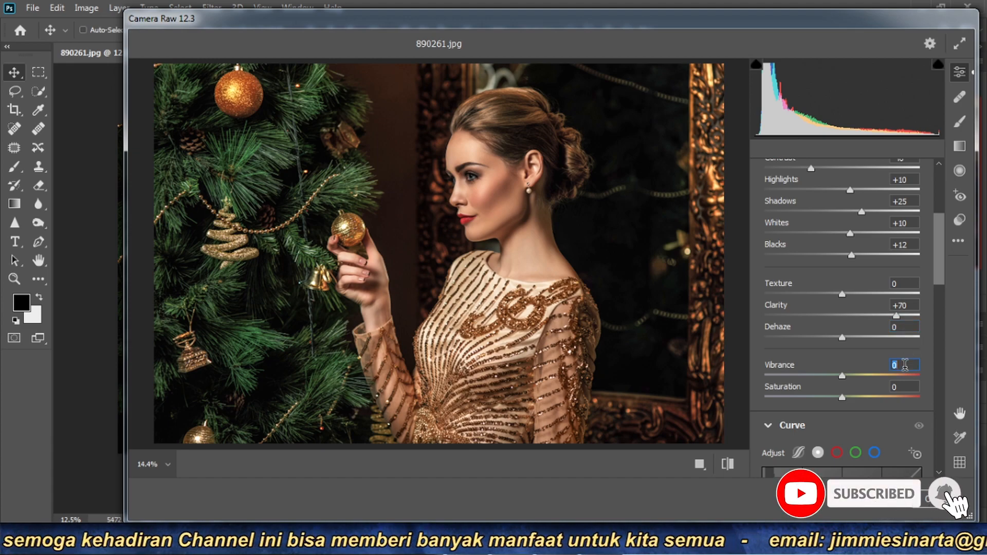
pyautogui.write('-20')
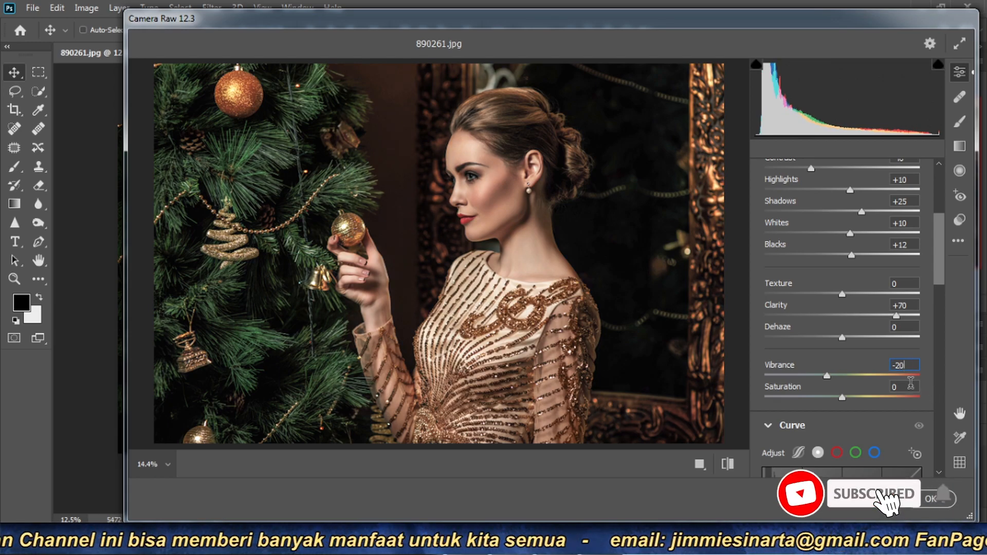
pyautogui.click(903, 385)
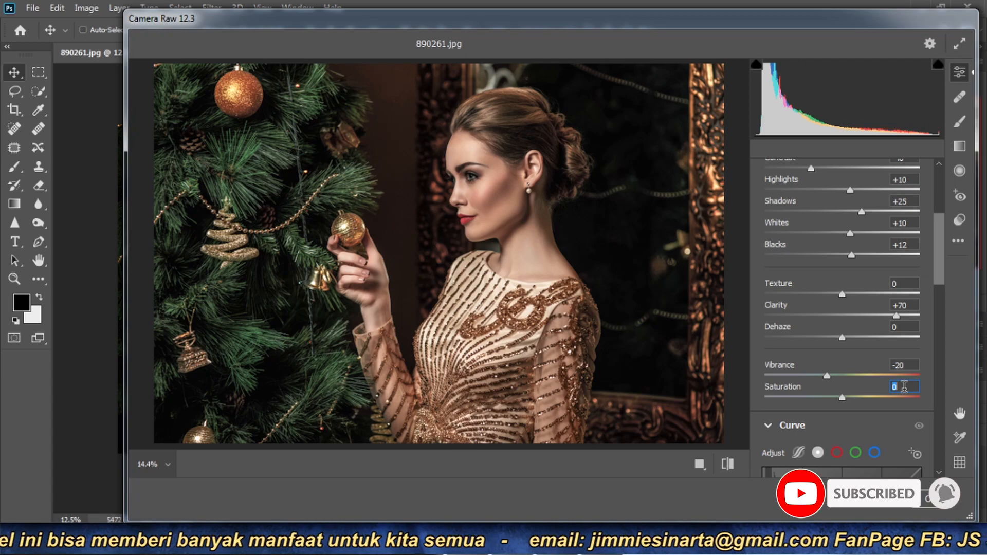
pyautogui.write('-')
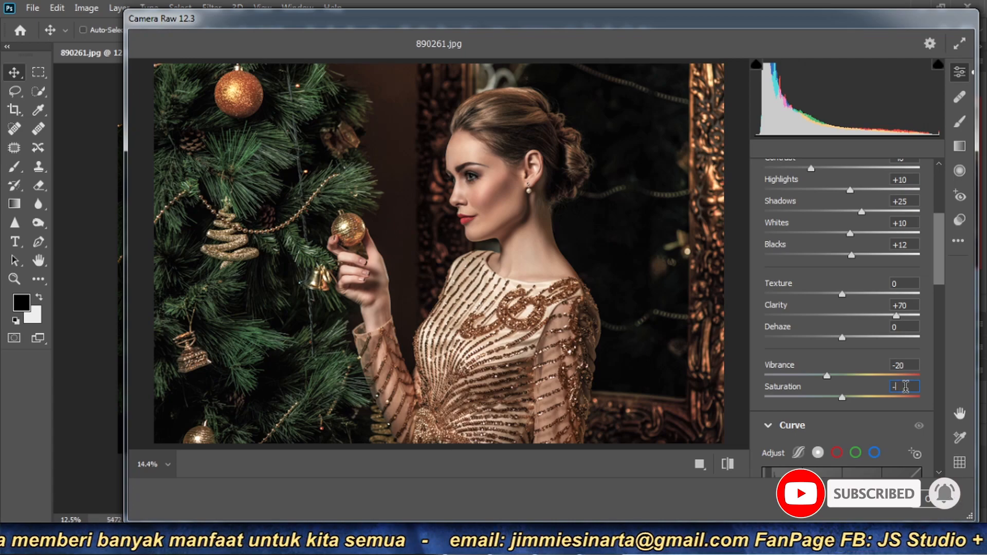
pyautogui.write('25')
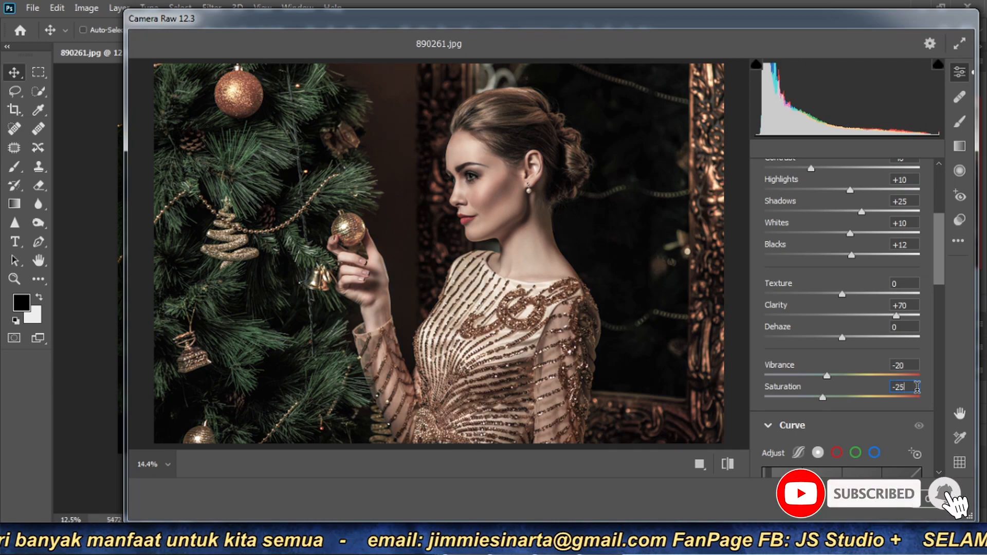
# - Collapse the Basic section and raise the point curve's black end point to output 29 at input 0
pyautogui.moveTo(939, 259); pyautogui.dragTo(939, 186)
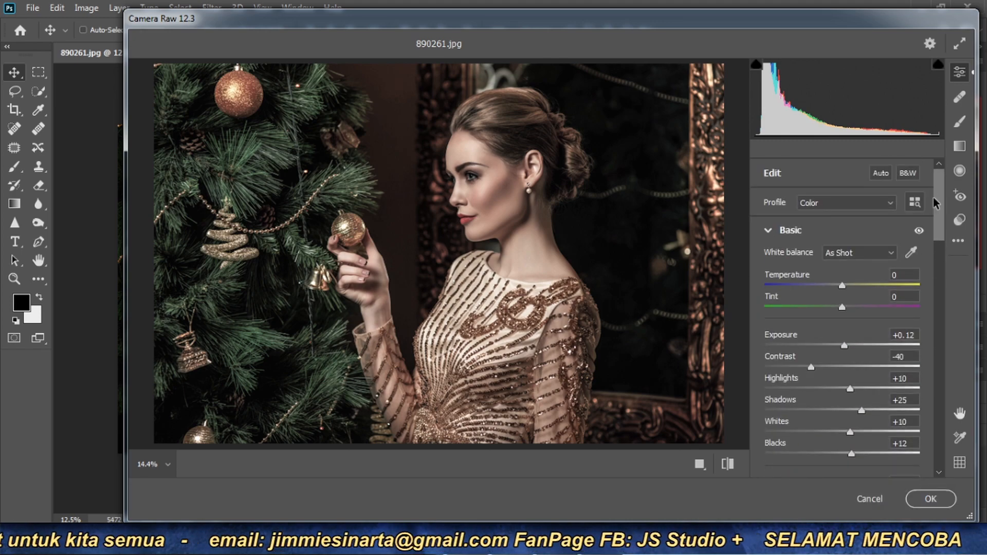
pyautogui.click(770, 230)
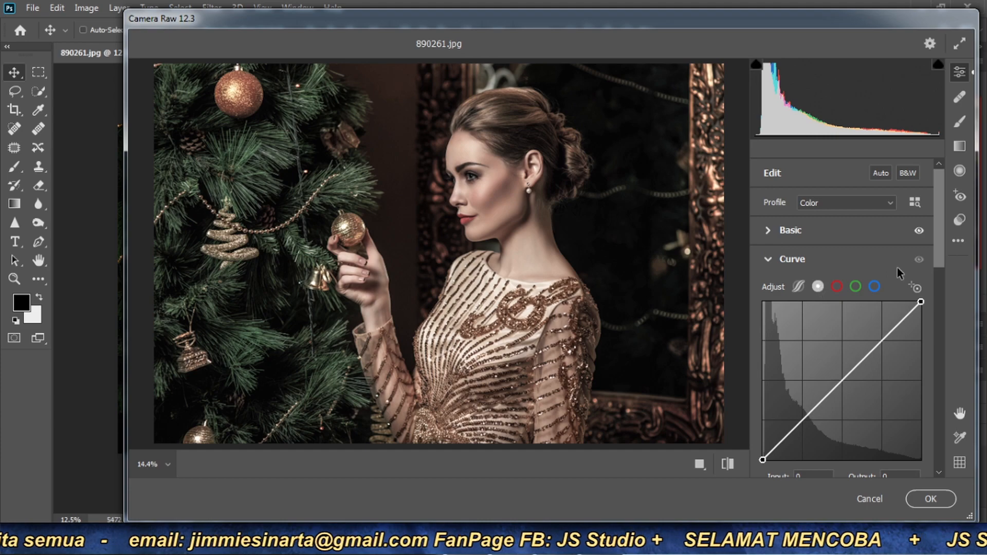
pyautogui.moveTo(938, 187); pyautogui.dragTo(942, 205)
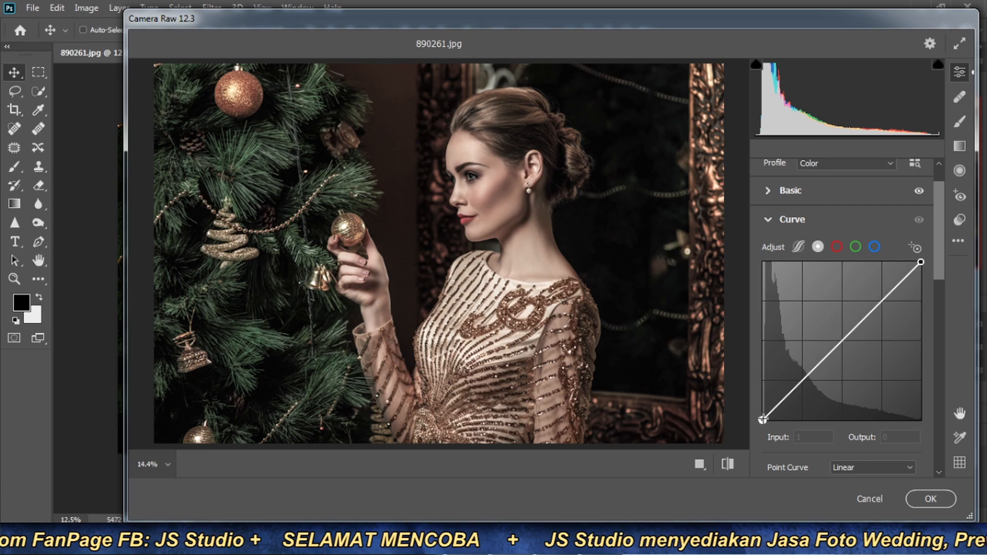
pyautogui.moveTo(762, 419)
pyautogui.mouseDown()
pyautogui.moveTo(762, 372)
pyautogui.moveTo(762, 402)
pyautogui.mouseUp()
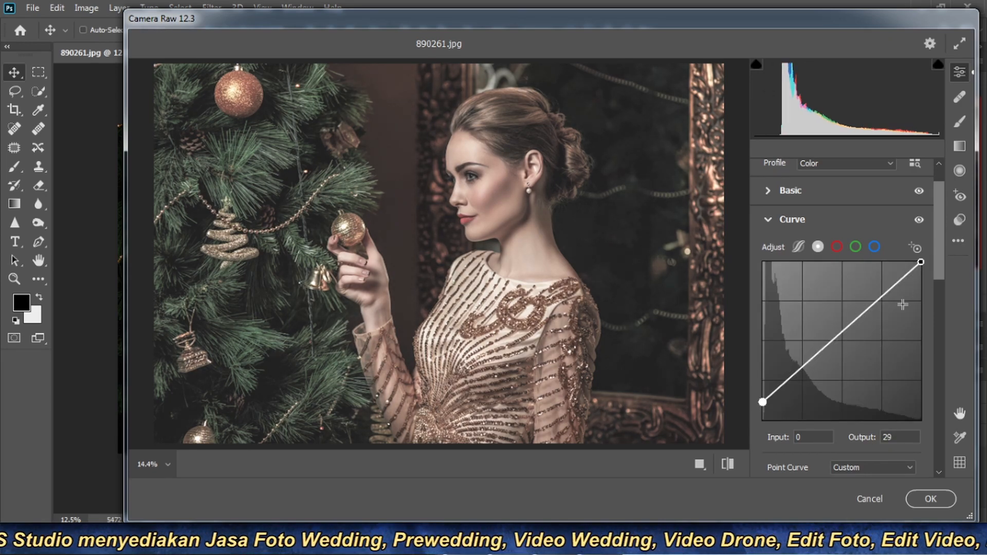
# - Lower the point curve's white end point and place a highlight point at input 228, output 218
pyautogui.moveTo(920, 261); pyautogui.dragTo(894, 290)
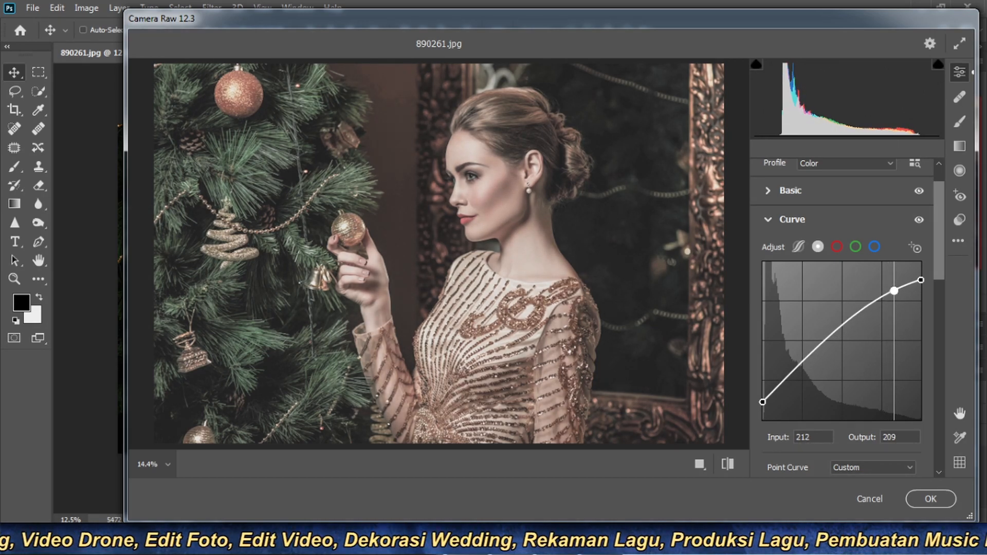
pyautogui.moveTo(894, 291)
pyautogui.mouseDown()
pyautogui.moveTo(892, 281)
pyautogui.moveTo(903, 285)
pyautogui.mouseUp()
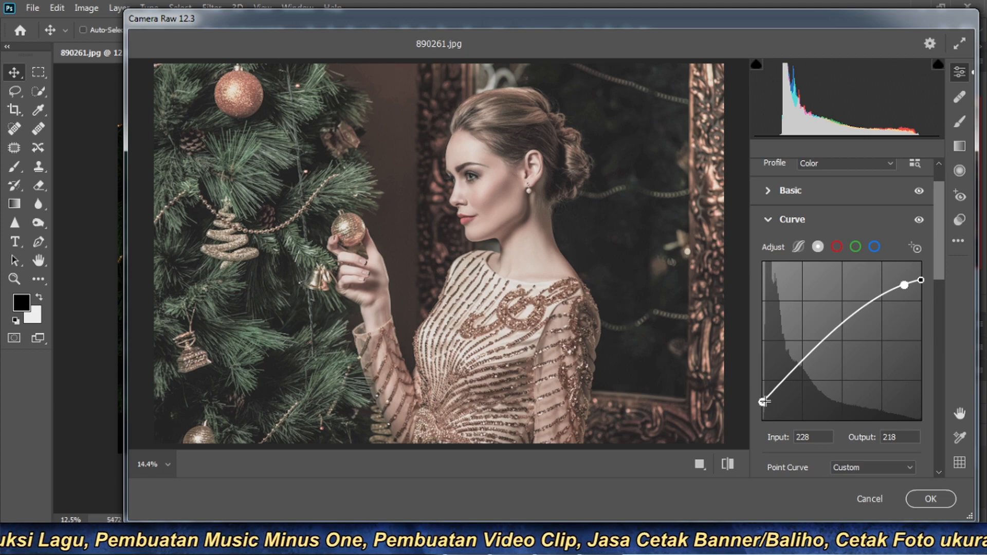
# - Set the photo's sharpening to 32 in the Detail settings
pyautogui.moveTo(937, 208); pyautogui.dragTo(939, 229)
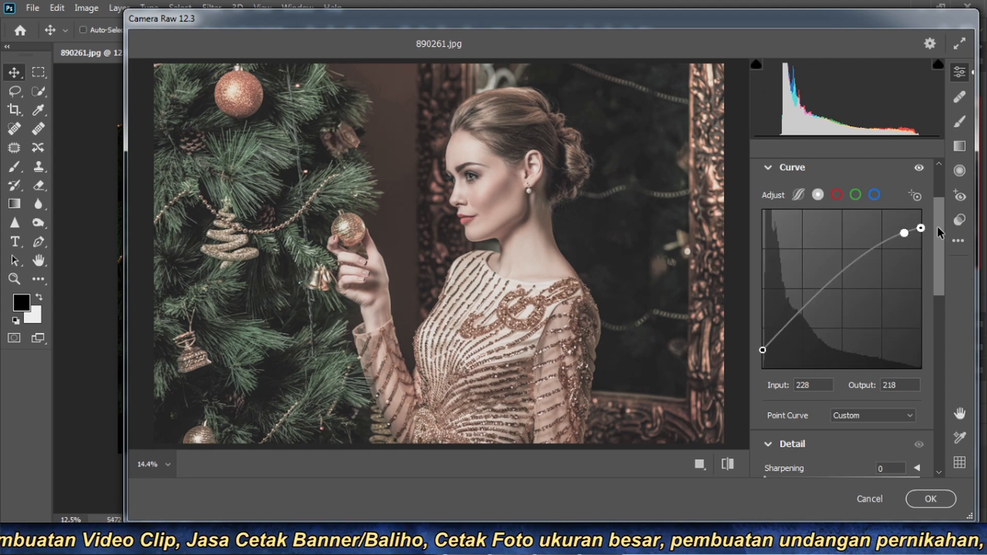
pyautogui.scroll(-1, 937, 227)
pyautogui.scroll(1, 936, 228)
pyautogui.scroll(-2, 936, 229)
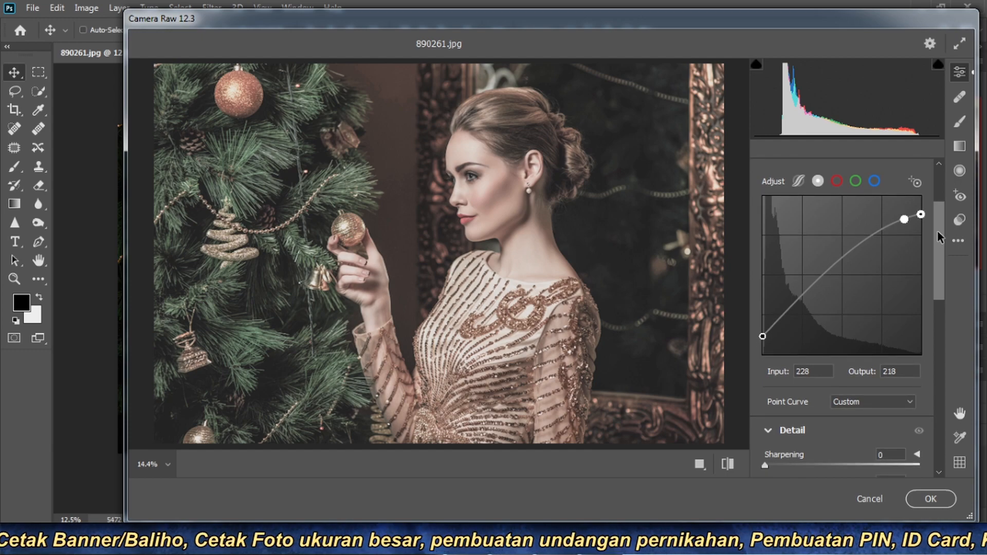
pyautogui.scroll(-3, 939, 251)
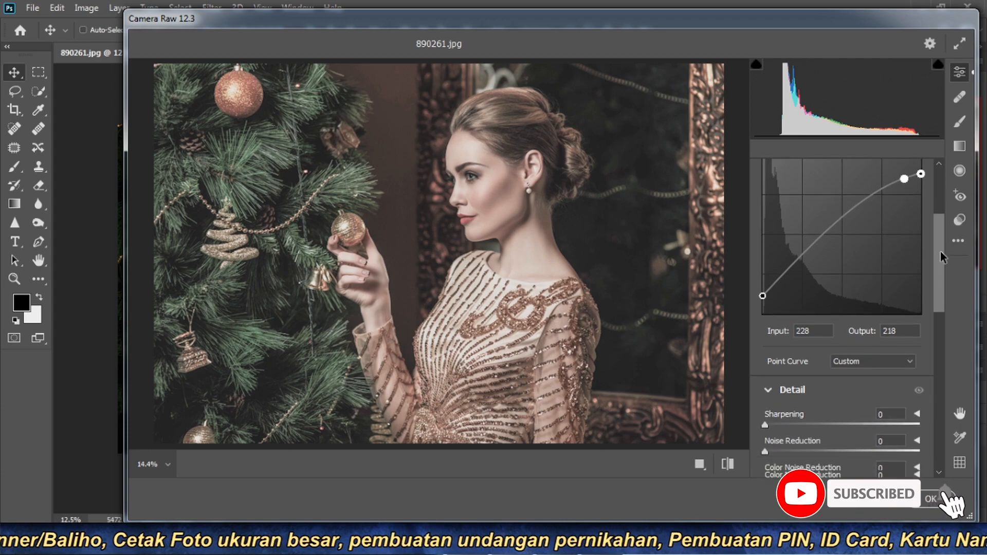
pyautogui.moveTo(939, 252); pyautogui.dragTo(939, 271)
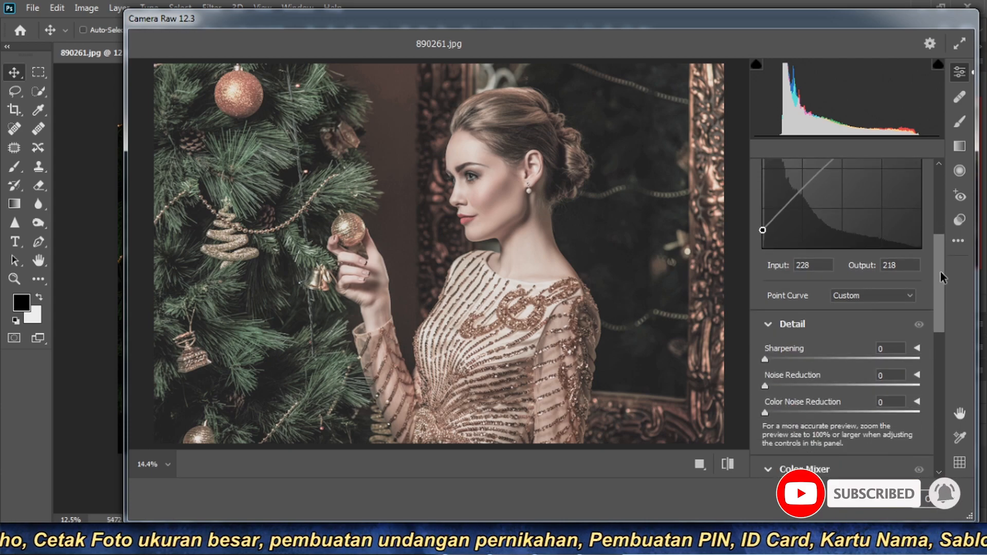
pyautogui.moveTo(940, 271); pyautogui.dragTo(939, 277)
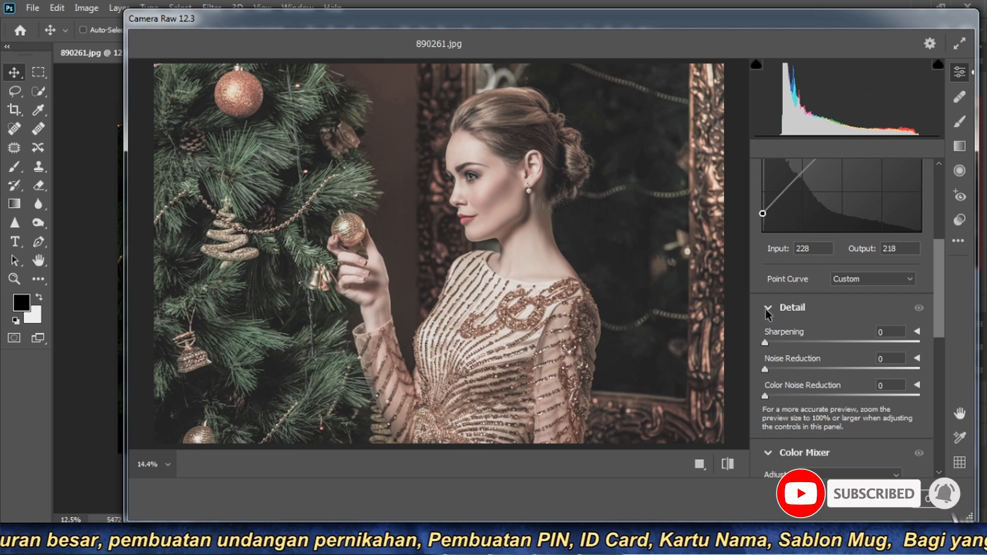
pyautogui.click(893, 330)
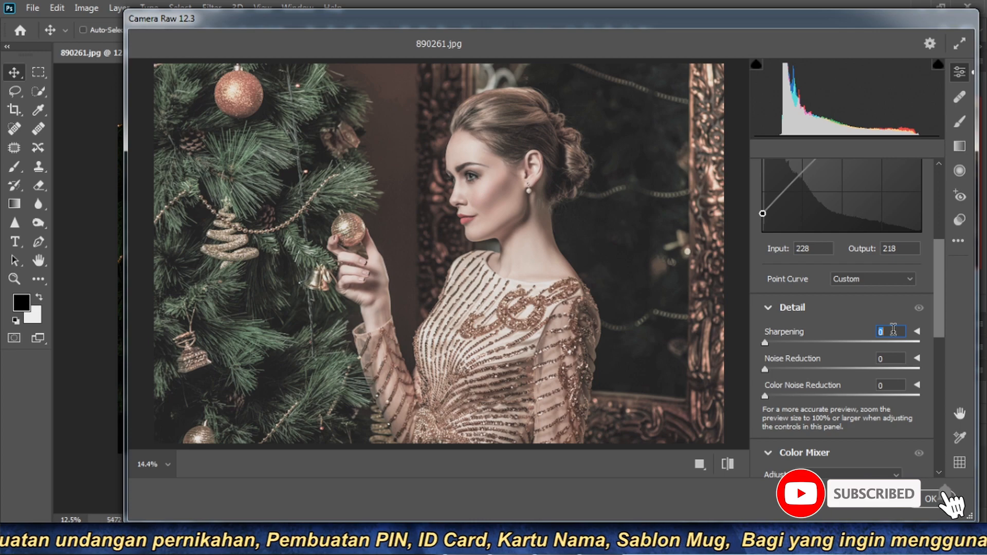
pyautogui.write('32')
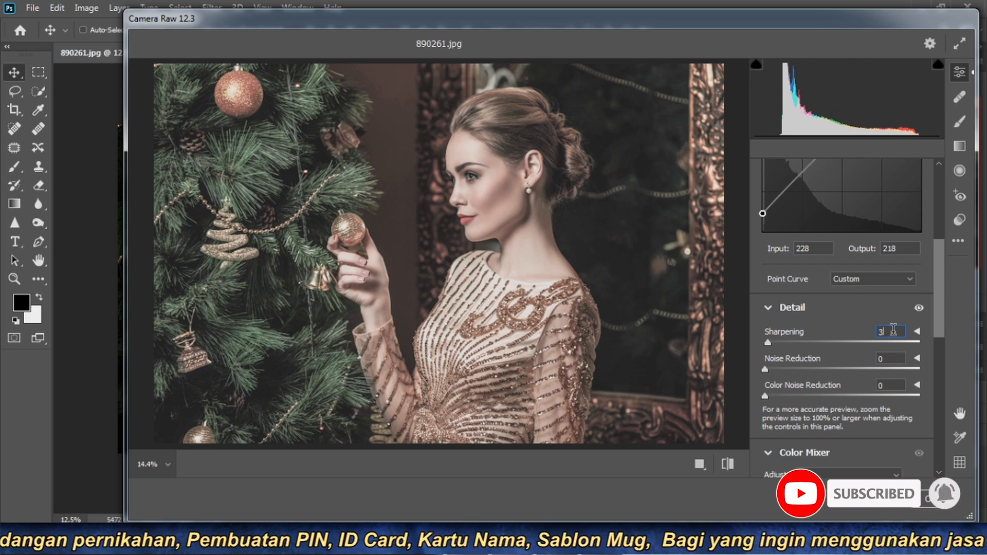
# - Set the photo's noise reduction to 28 and its color noise reduction to 20
pyautogui.click(895, 358)
pyautogui.doubleClick(895, 358)
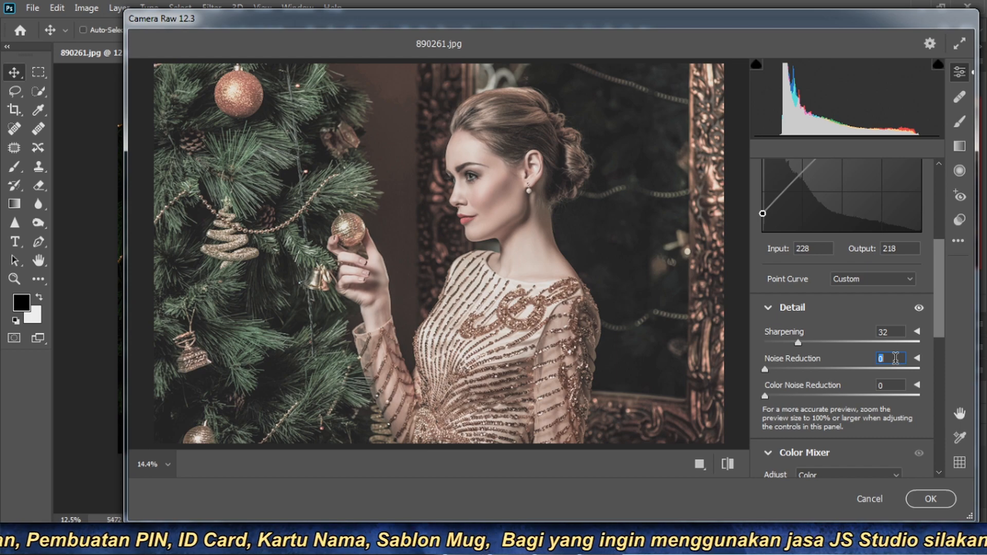
pyautogui.moveTo(765, 369); pyautogui.dragTo(812, 370)
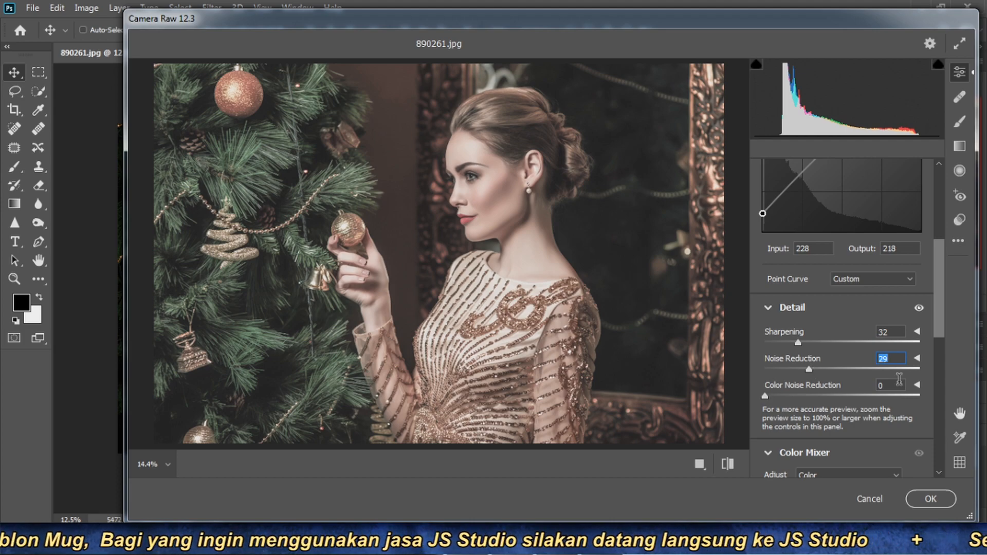
pyautogui.click(896, 357)
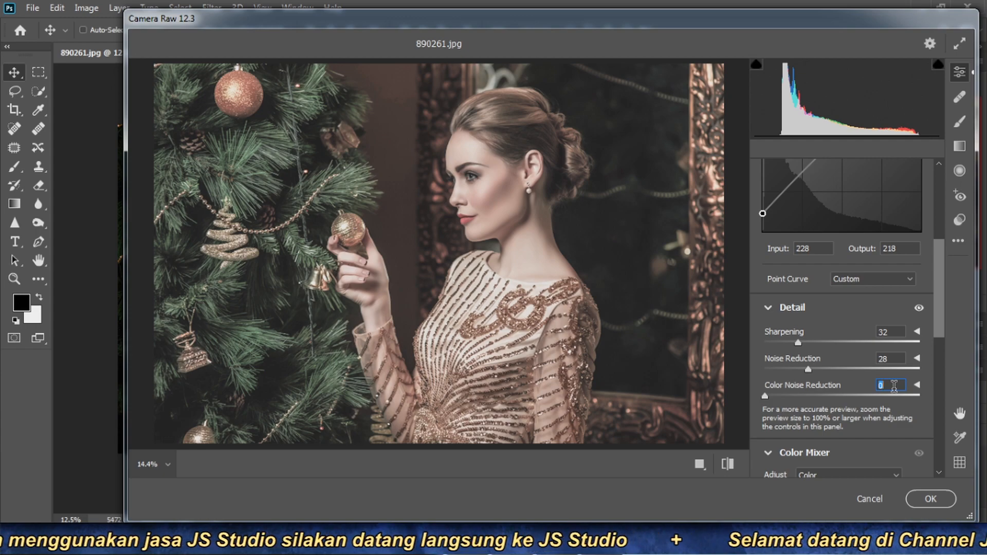
pyautogui.moveTo(939, 286); pyautogui.dragTo(946, 310)
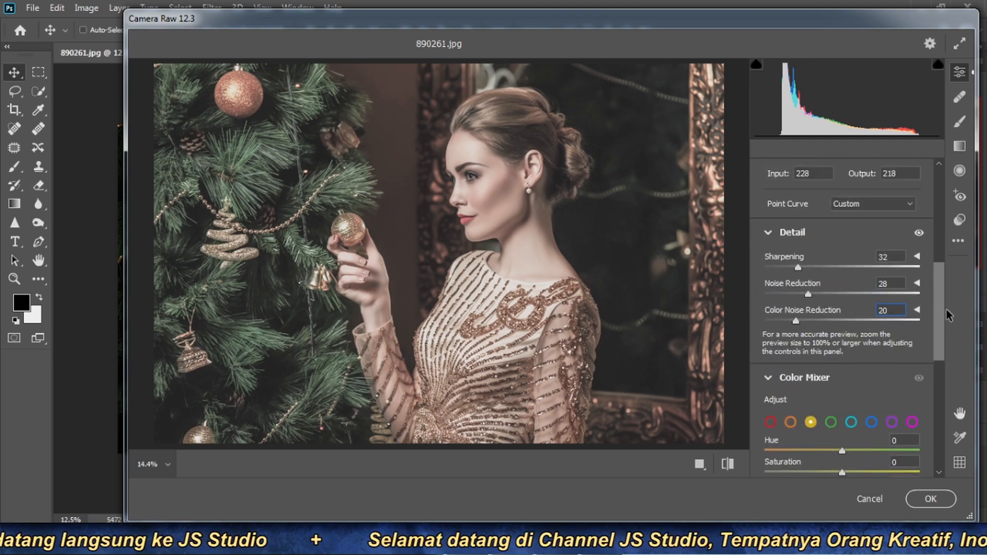
# - Collapse the Detail section and set the yellow saturation in the Color Mixer to -40
pyautogui.click(767, 233)
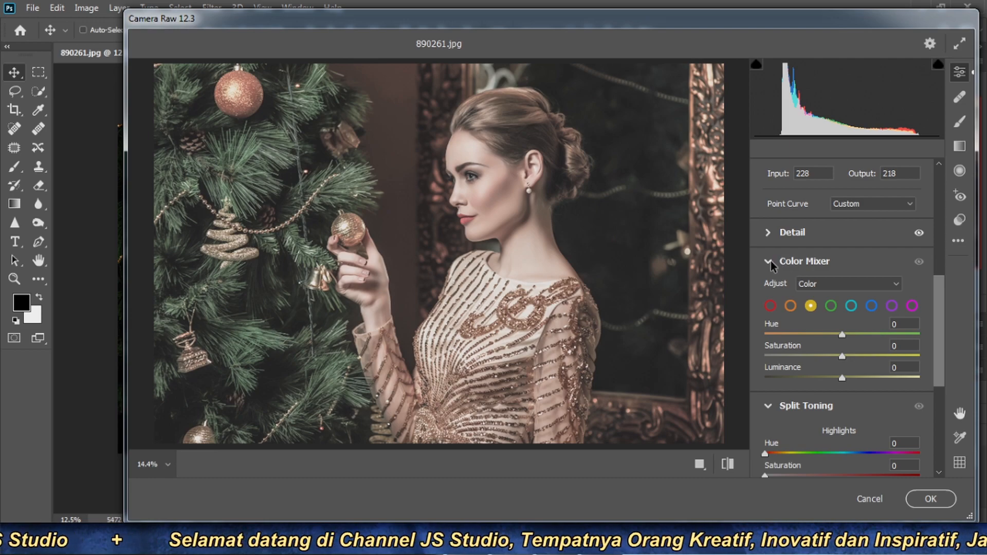
pyautogui.click(770, 306)
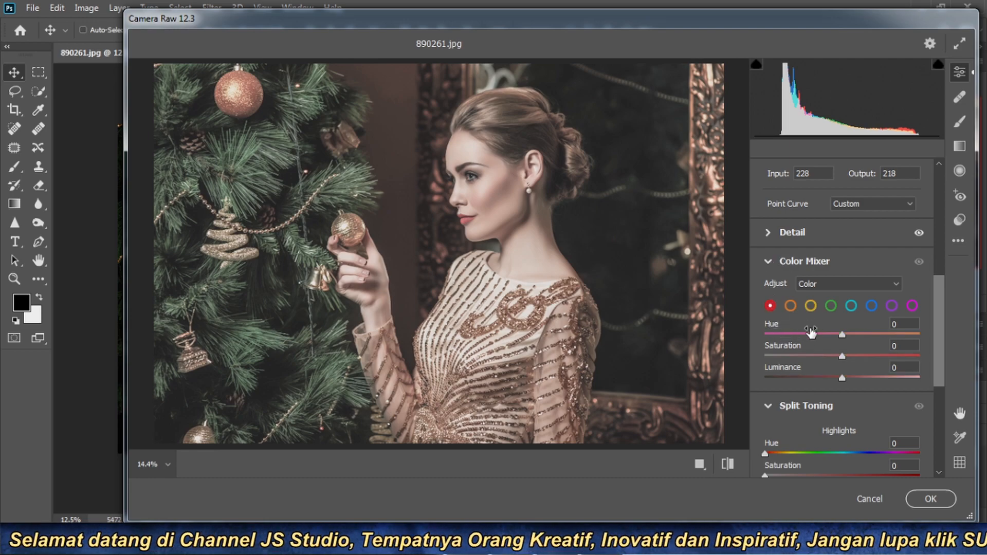
pyautogui.click(791, 306)
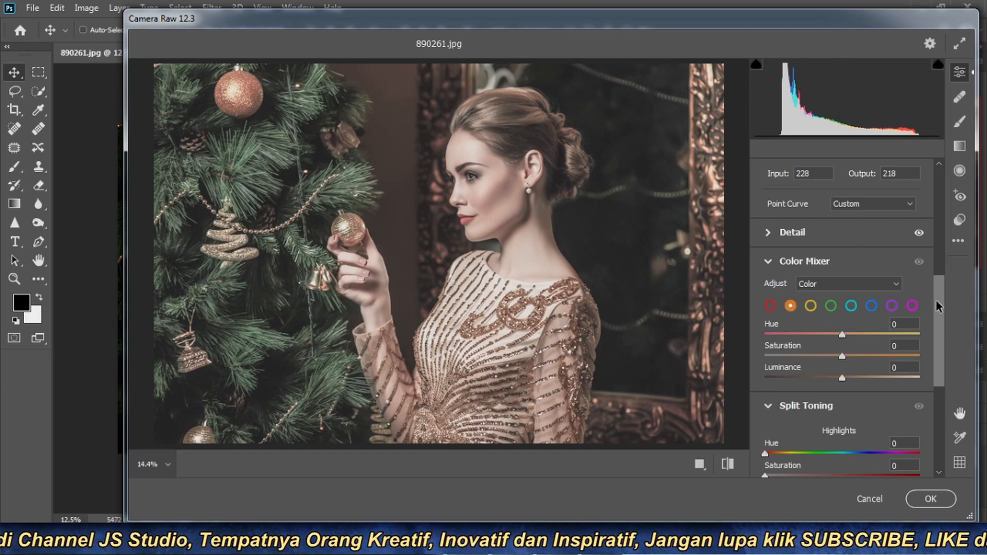
pyautogui.click(811, 306)
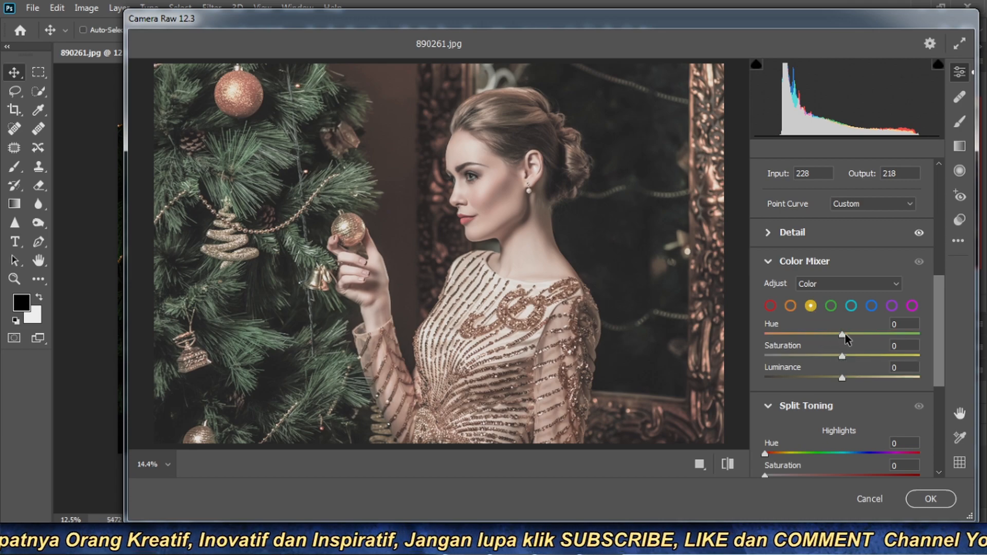
pyautogui.moveTo(842, 356); pyautogui.dragTo(823, 358)
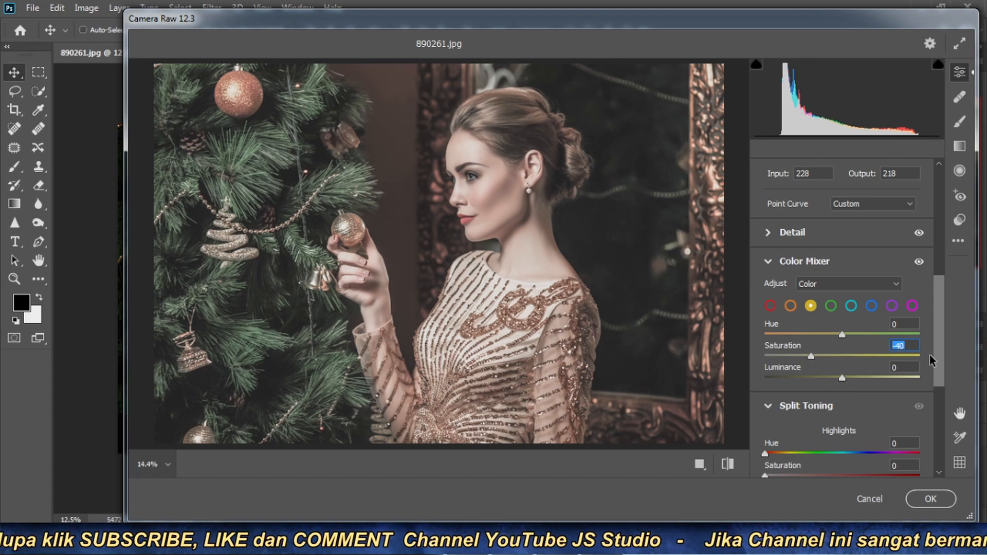
pyautogui.click(831, 307)
pyautogui.scroll(-1, 942, 299)
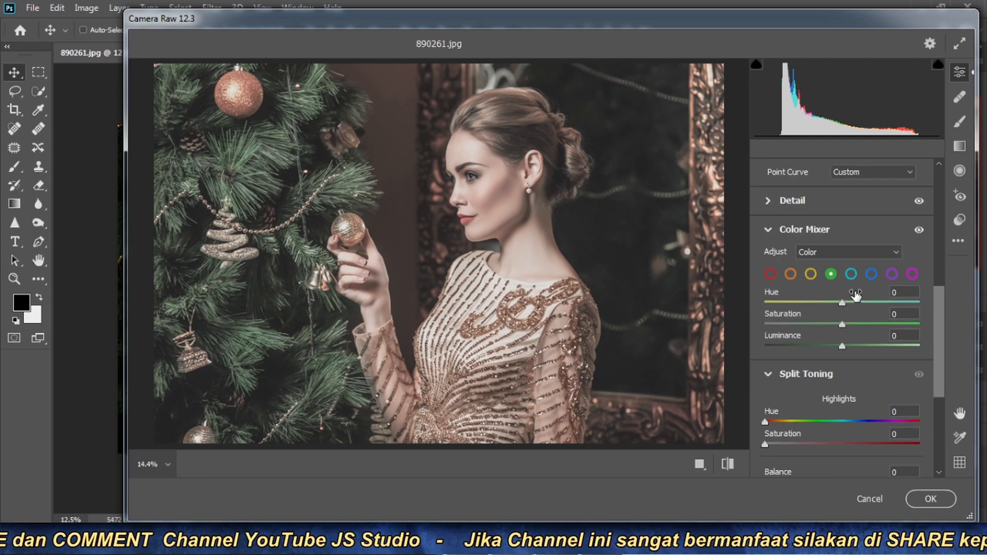
pyautogui.click(851, 275)
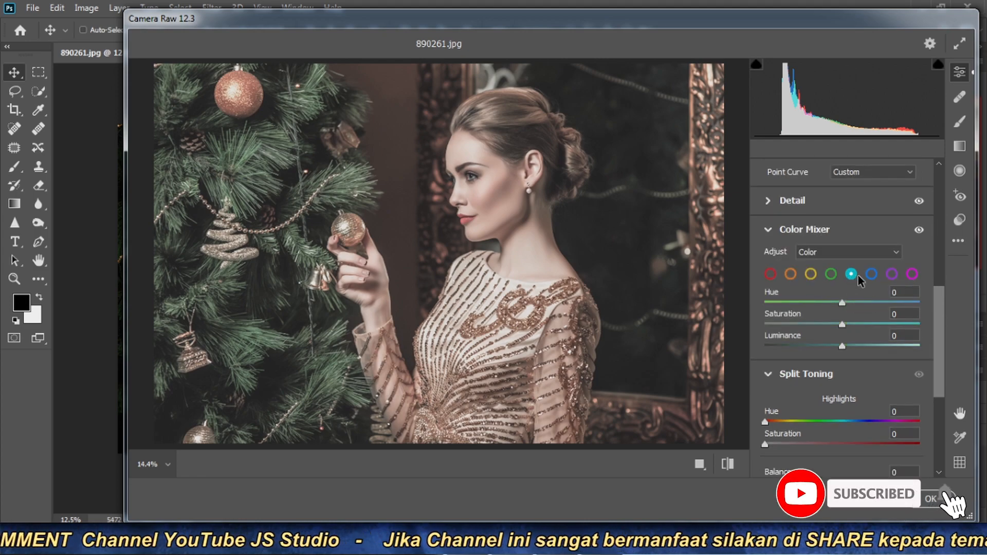
pyautogui.click(872, 277)
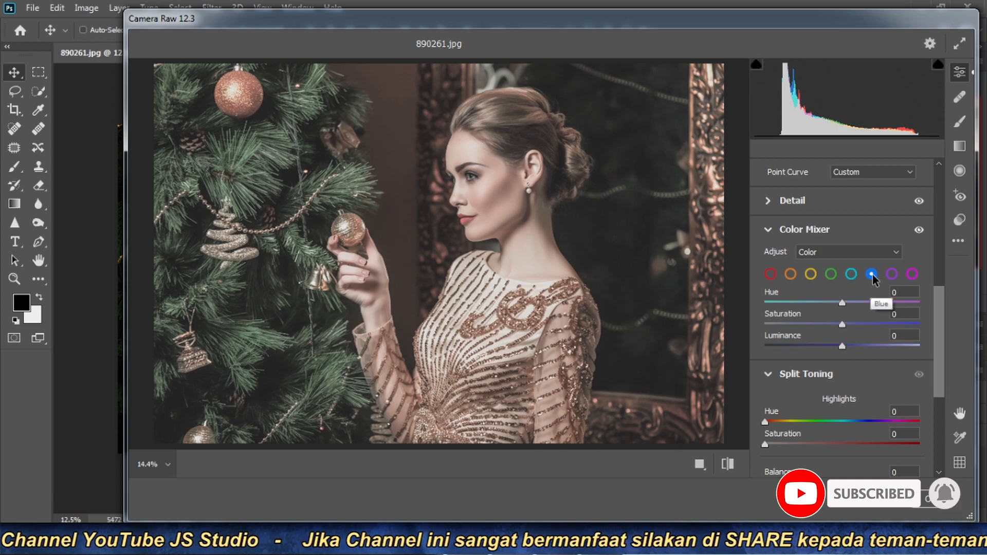
pyautogui.click(893, 276)
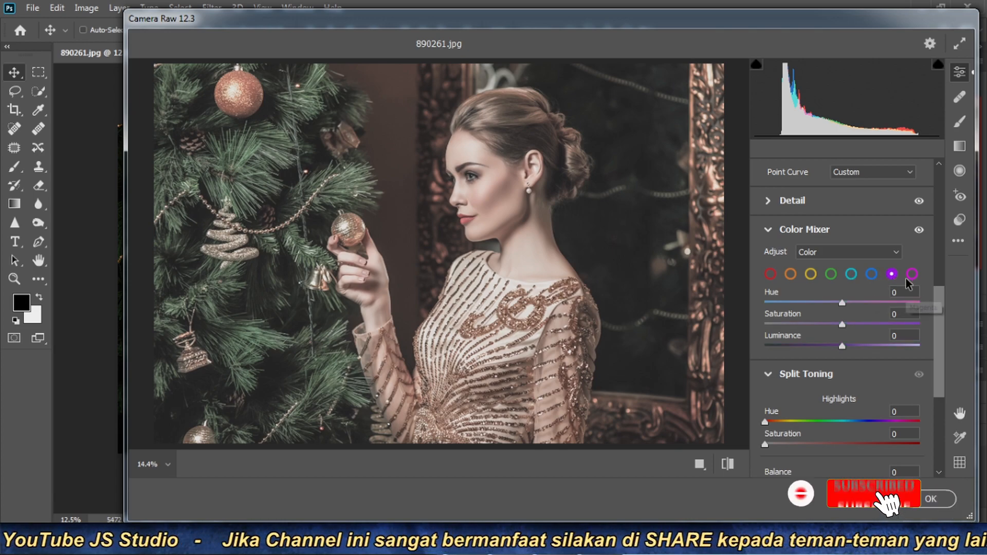
pyautogui.click(910, 275)
# - Tint the highlights in Split Toning with hue 50 and saturation 10
pyautogui.moveTo(938, 306); pyautogui.dragTo(940, 339)
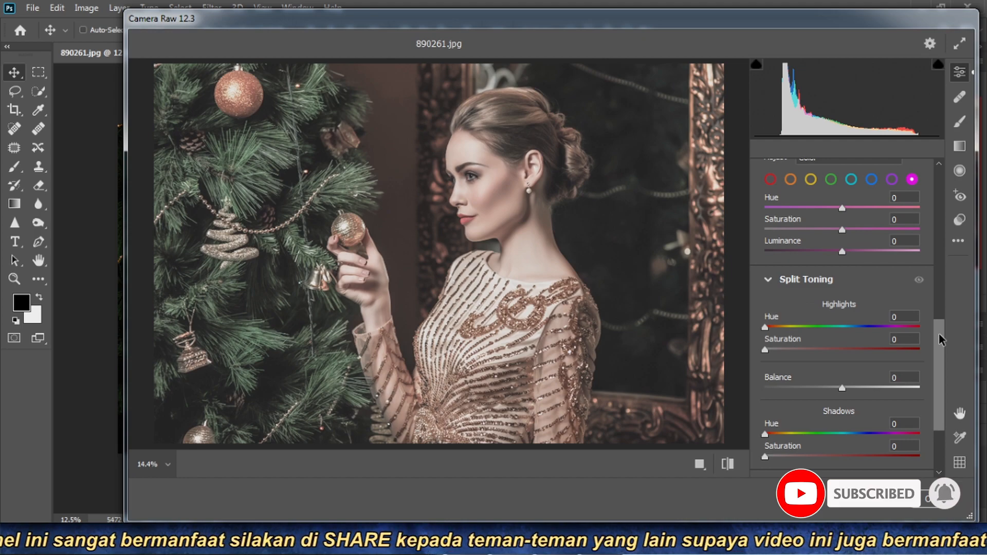
pyautogui.moveTo(938, 341); pyautogui.dragTo(938, 342)
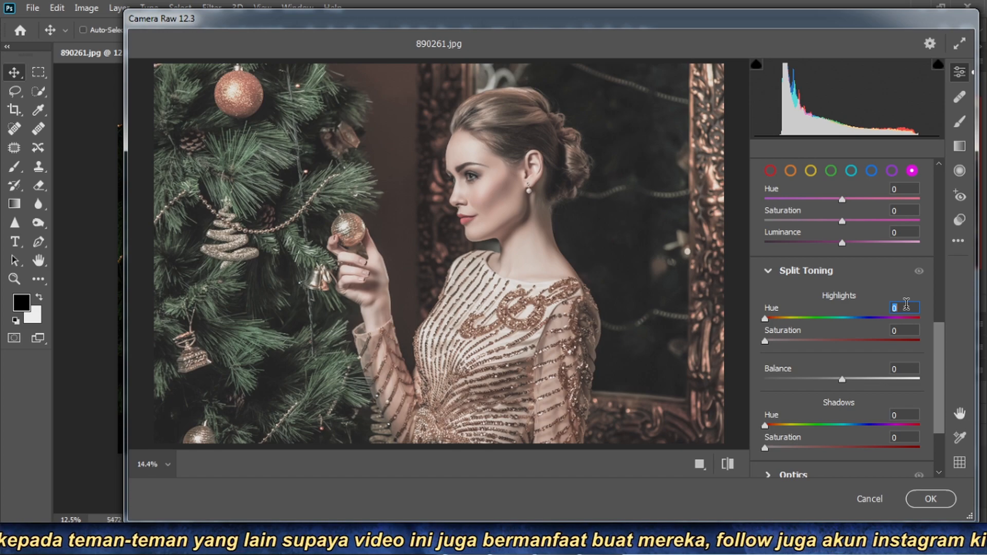
pyautogui.write('0')
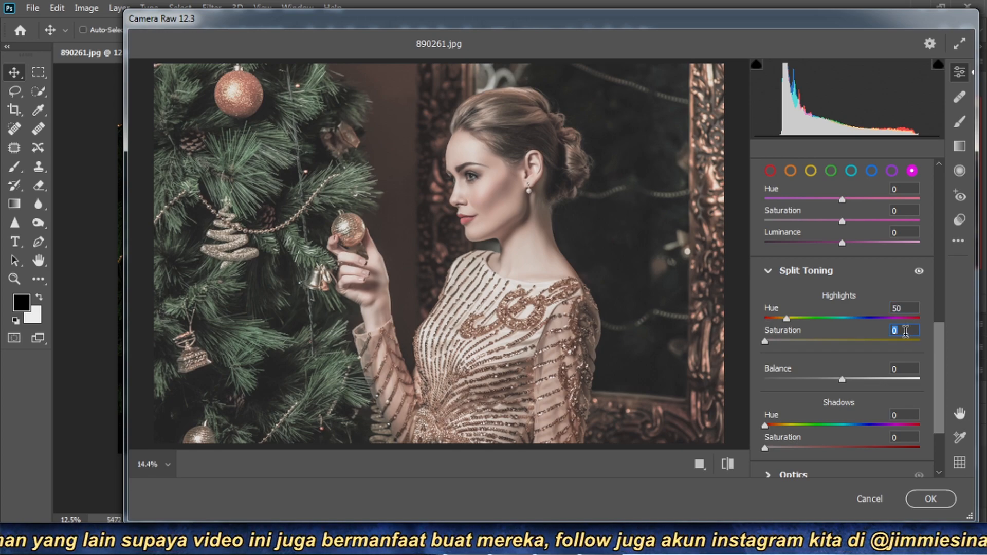
pyautogui.click(905, 331)
pyautogui.write('10')
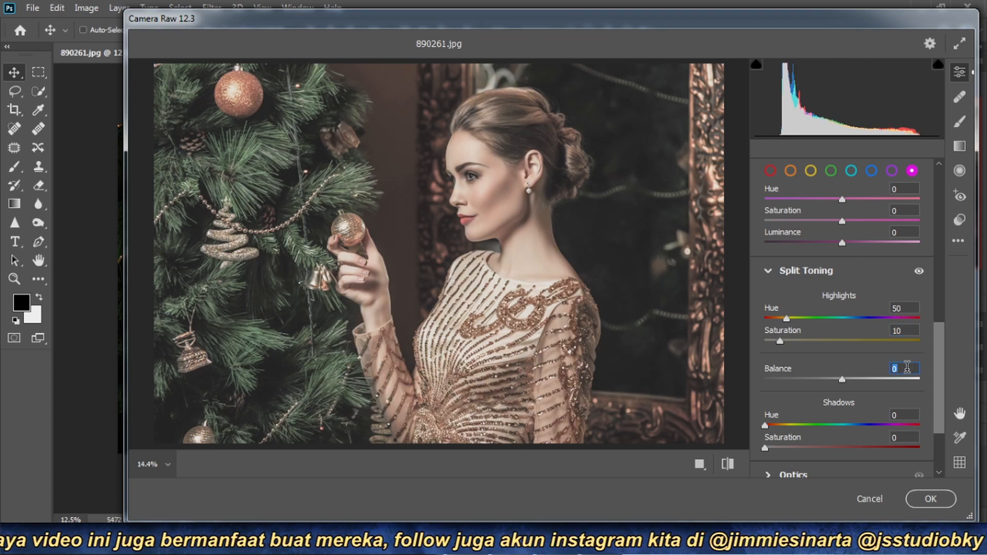
# - Tint the shadows in Split Toning with hue 30 and saturation 20
pyautogui.moveTo(941, 342); pyautogui.dragTo(940, 363)
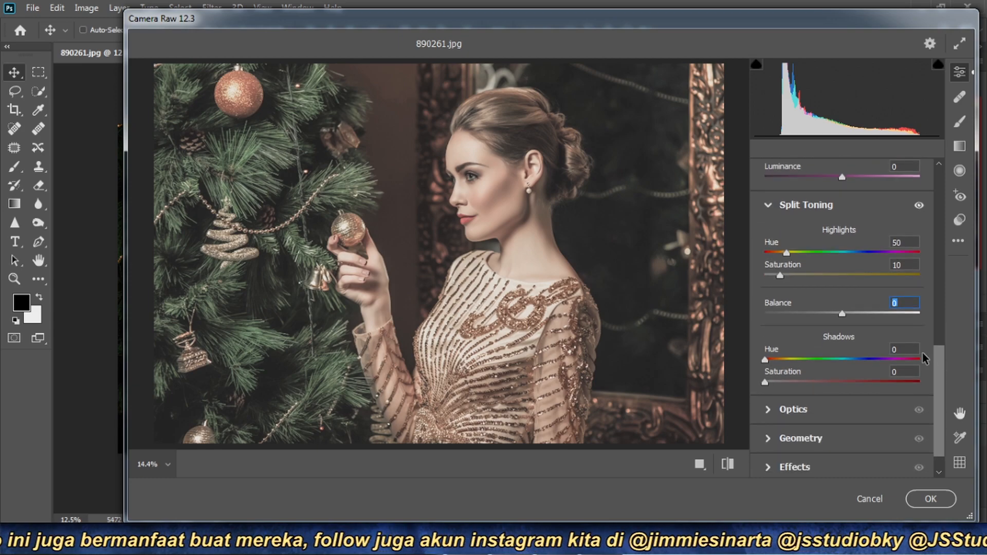
pyautogui.click(904, 346)
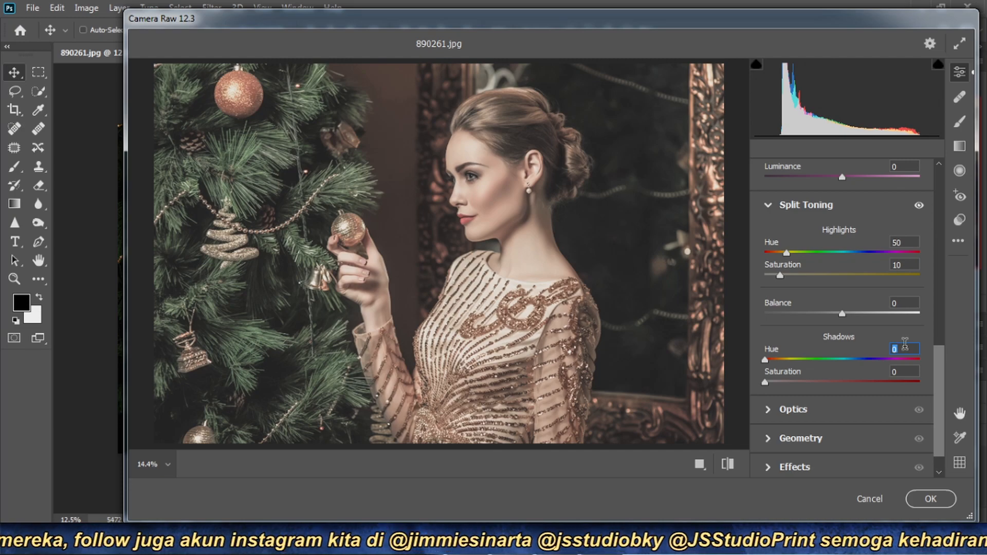
pyautogui.write('30')
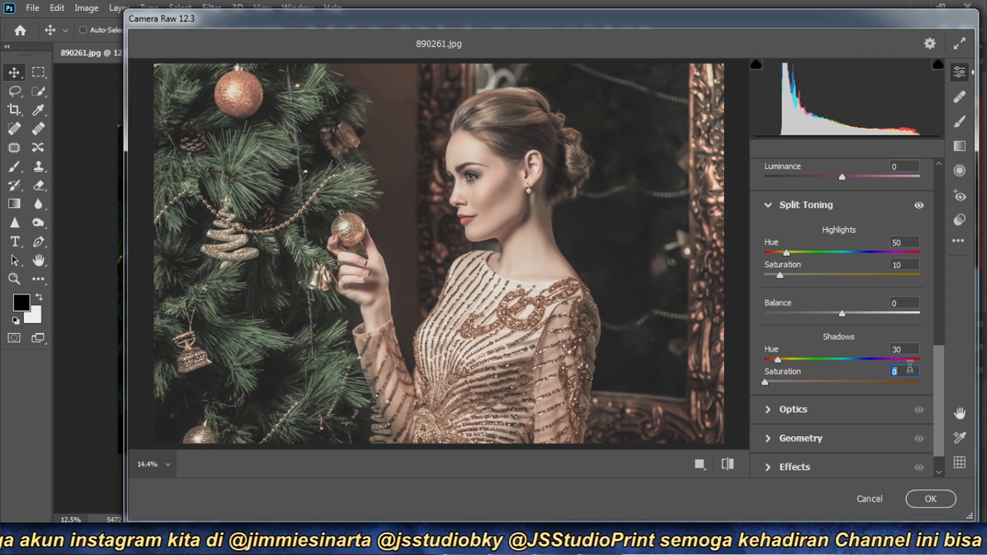
pyautogui.write('2')
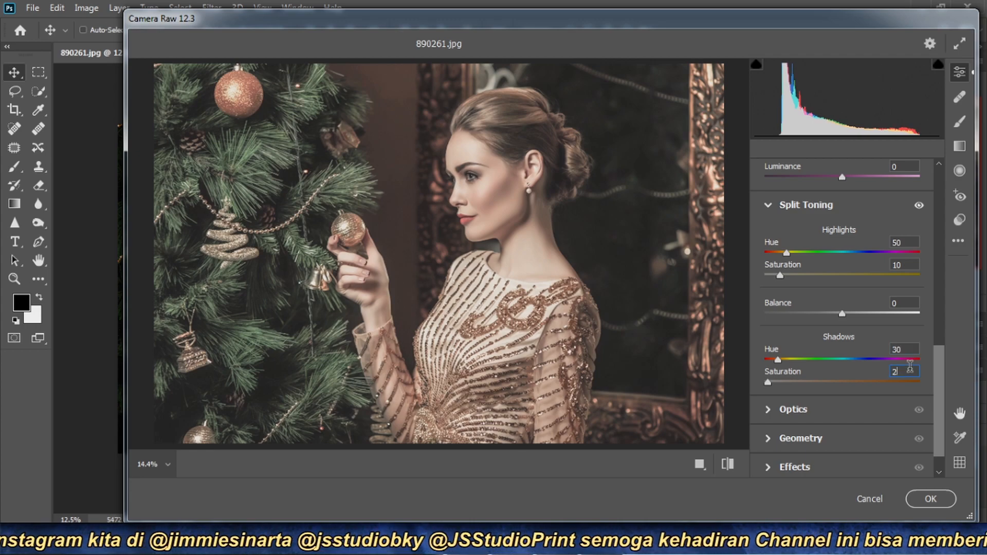
pyautogui.write('0')
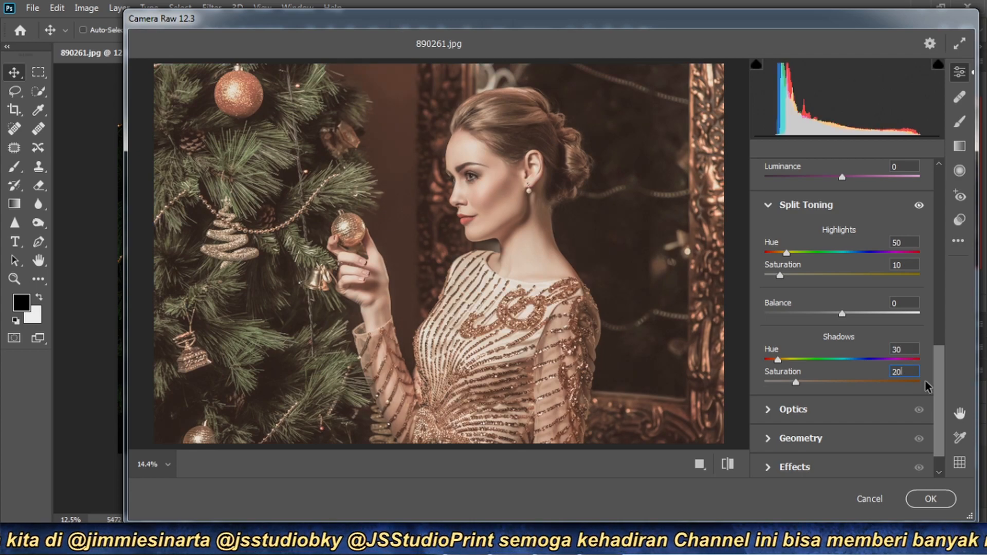
# - Move the Camera Raw dialog aside to compare the graded preview with the original photo, and bring it back
pyautogui.moveTo(548, 23); pyautogui.dragTo(957, 57)
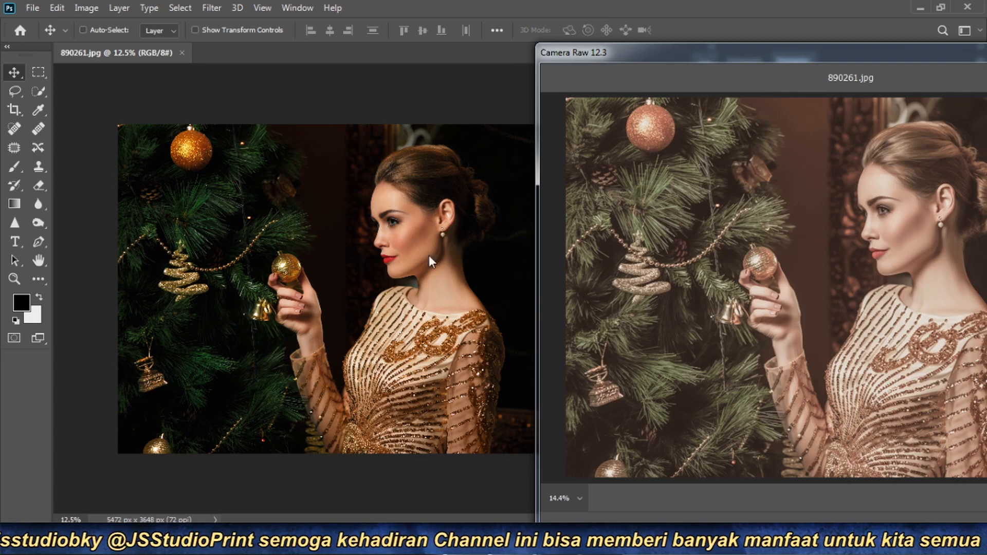
pyautogui.moveTo(887, 60); pyautogui.dragTo(458, 41)
# - Collapse the Curve, Color Mixer and Split Toning sections and apply the Camera Raw adjustments to the photo
pyautogui.moveTo(916, 375); pyautogui.dragTo(920, 200)
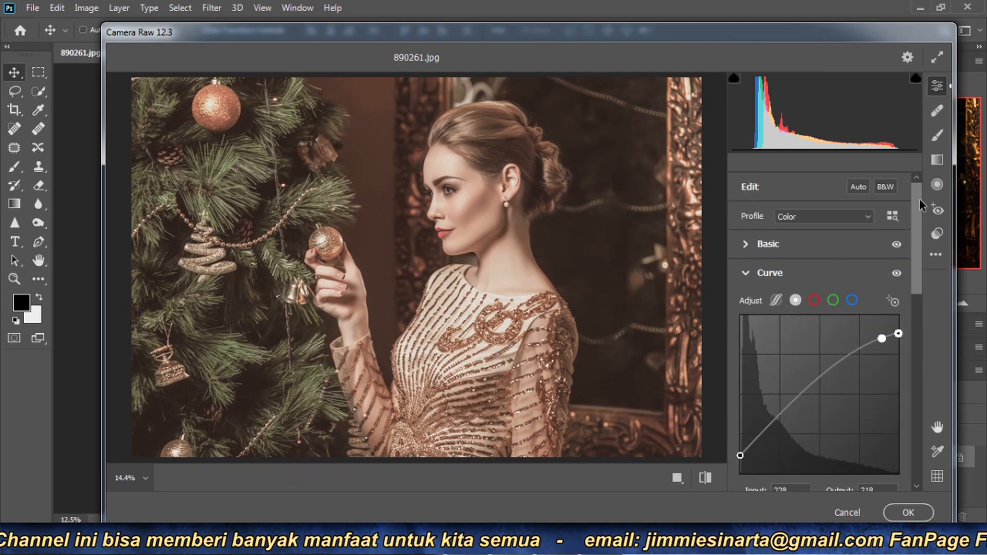
pyautogui.click(748, 272)
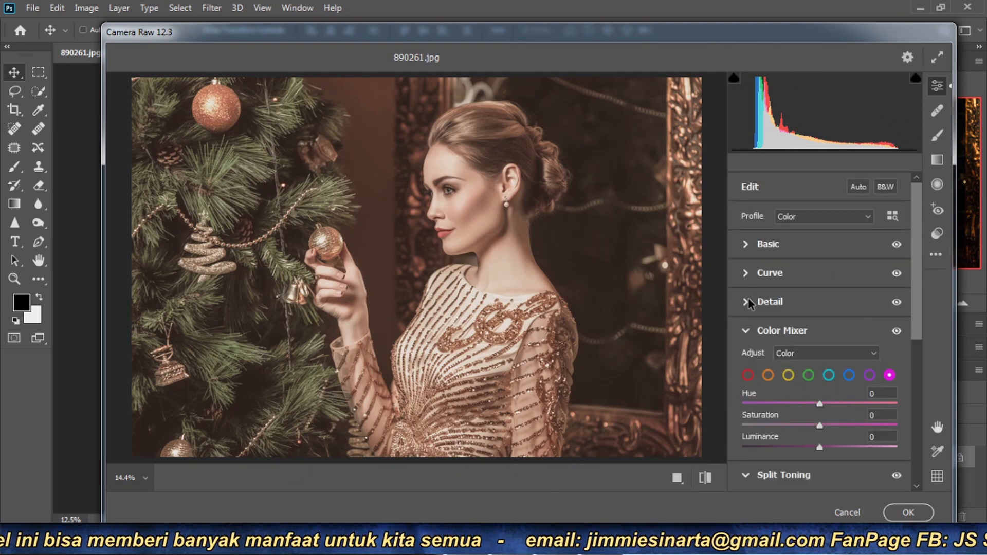
pyautogui.click(746, 332)
pyautogui.click(746, 359)
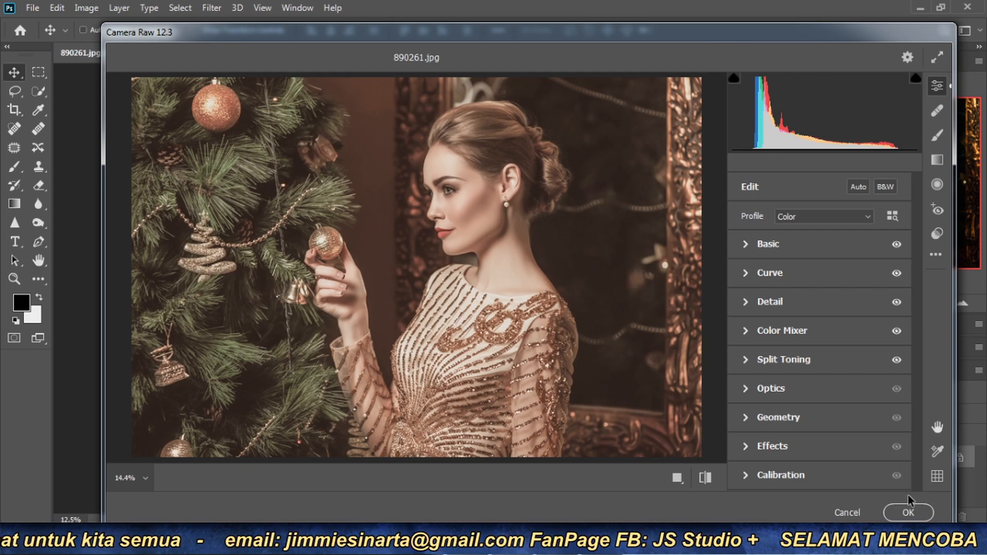
pyautogui.click(908, 513)
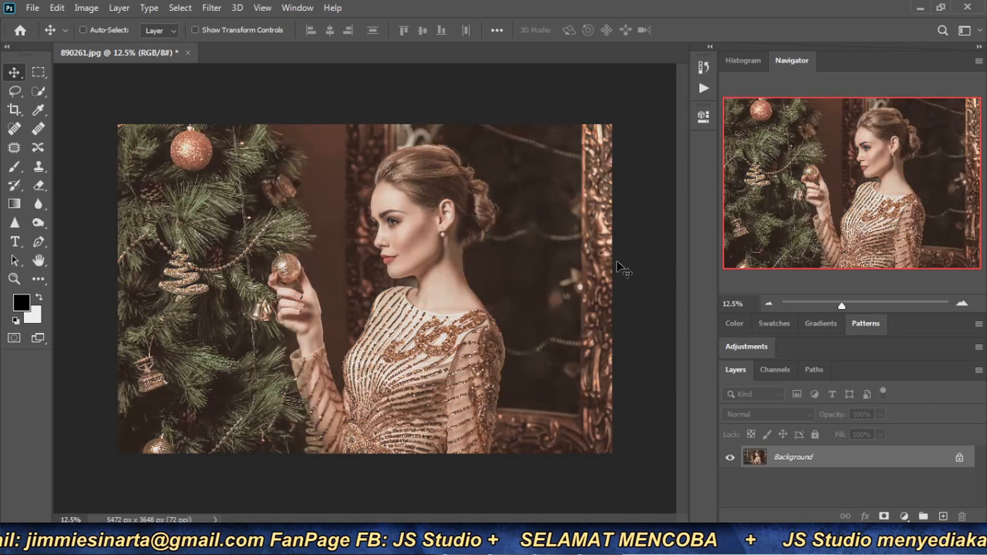
# - Examine the graded photo up close around the woman's face, and return to the full image
pyautogui.click(961, 303)
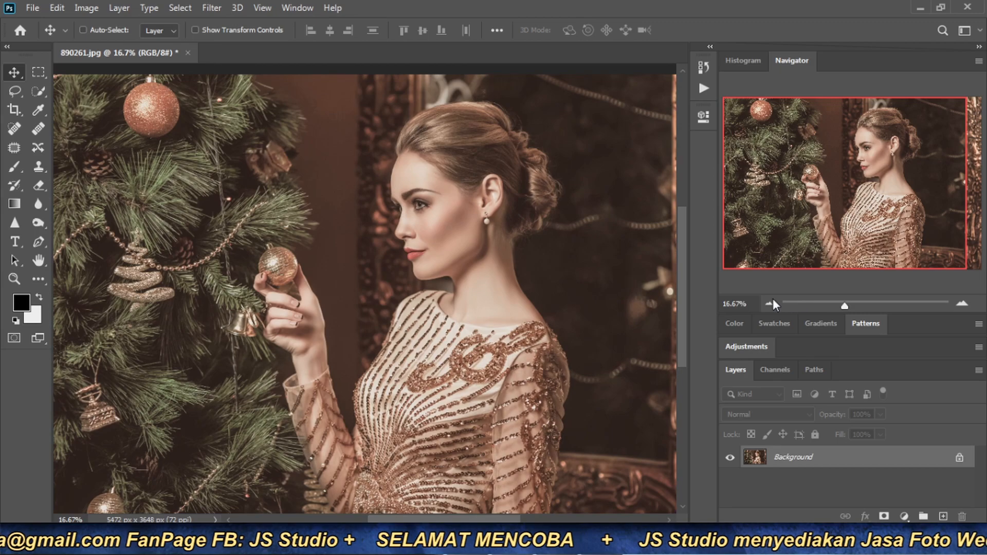
pyautogui.click(768, 304)
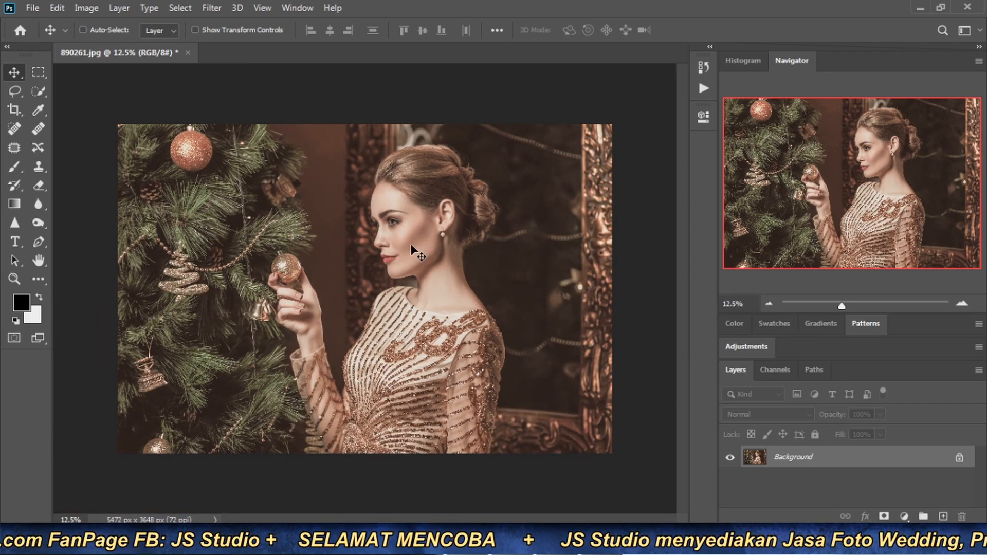
pyautogui.click(961, 304)
pyautogui.click(961, 304)
pyautogui.click(961, 303)
pyautogui.moveTo(876, 196); pyautogui.dragTo(889, 167)
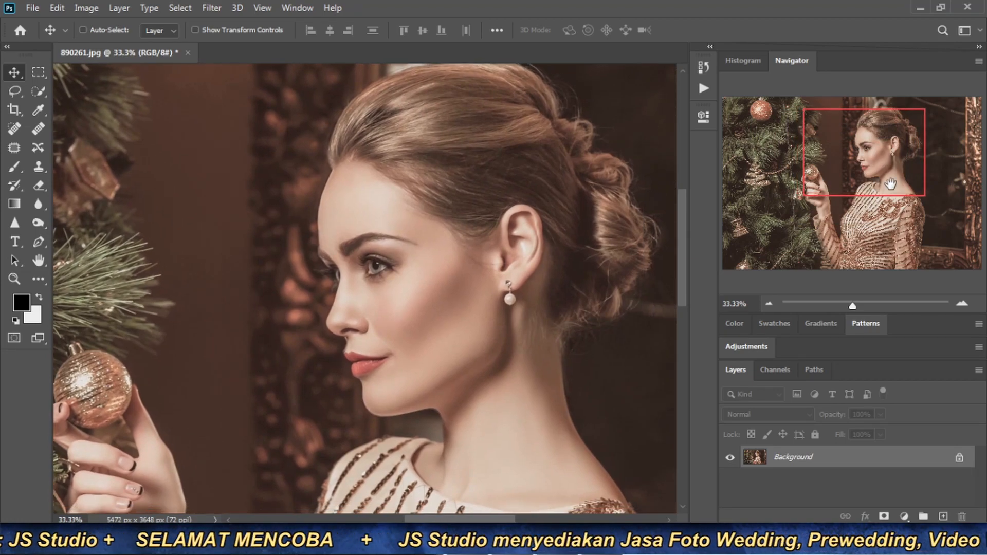
pyautogui.click(769, 302)
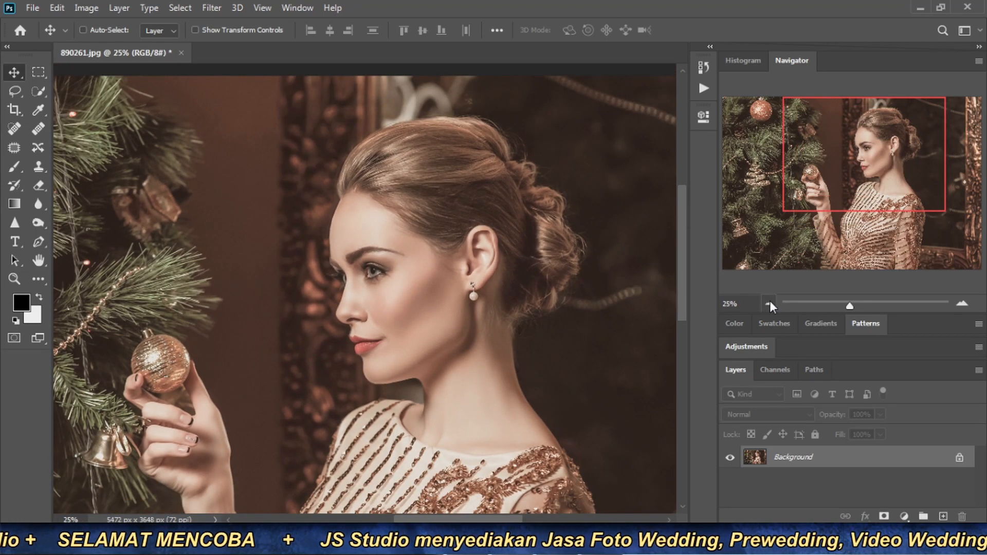
pyautogui.click(769, 302)
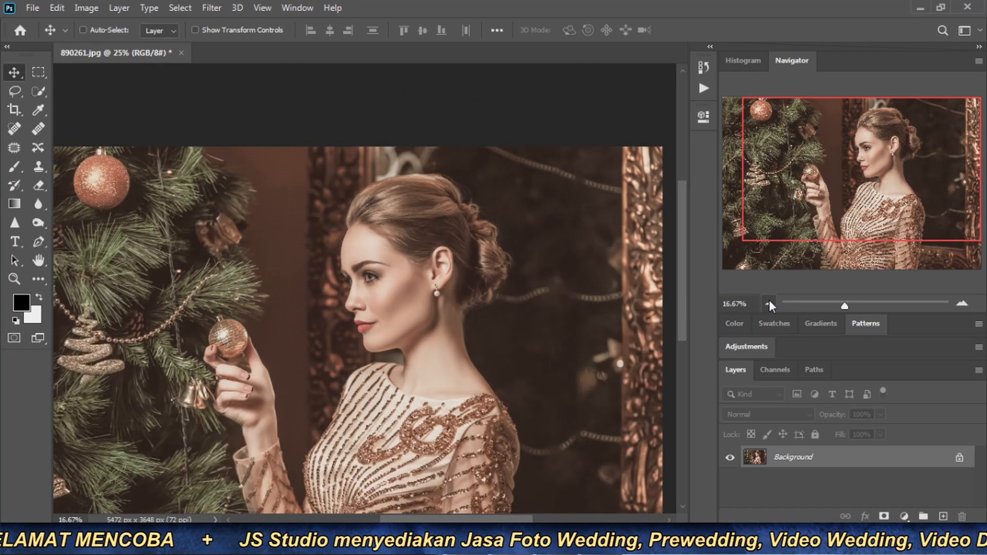
pyautogui.click(768, 303)
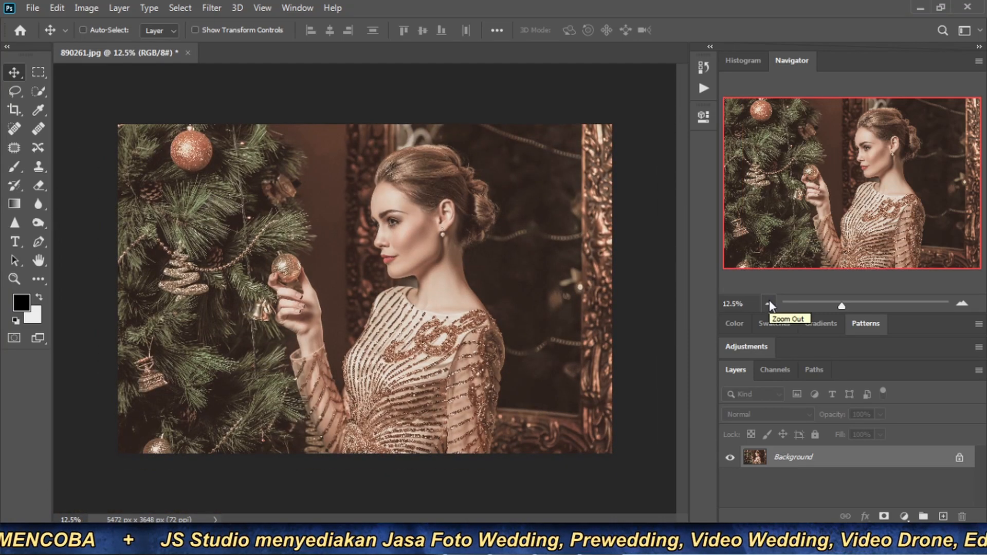